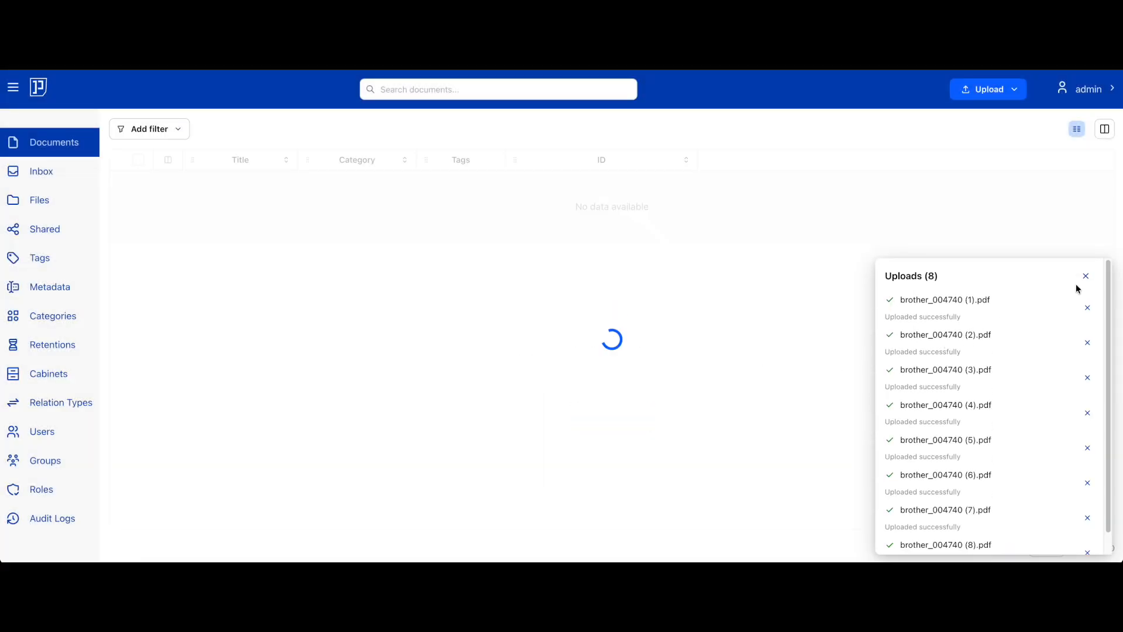
- Dismiss the upload summary, view brother_004740 (8).pdf and its personal inbox folder, and return to the documents list
click(1085, 276)
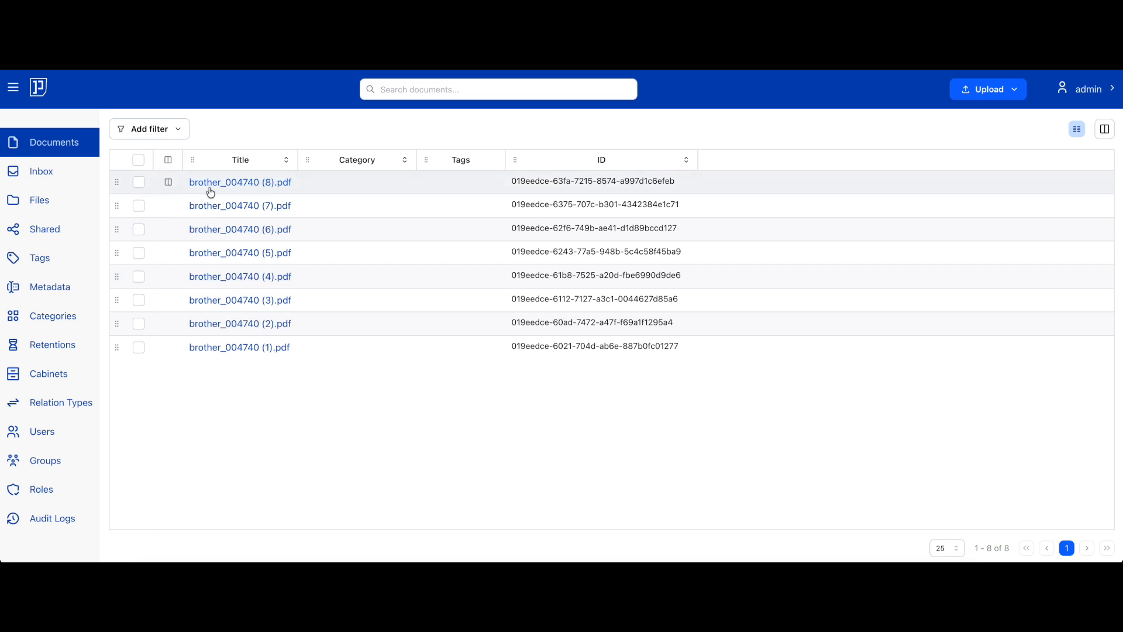
click(259, 183)
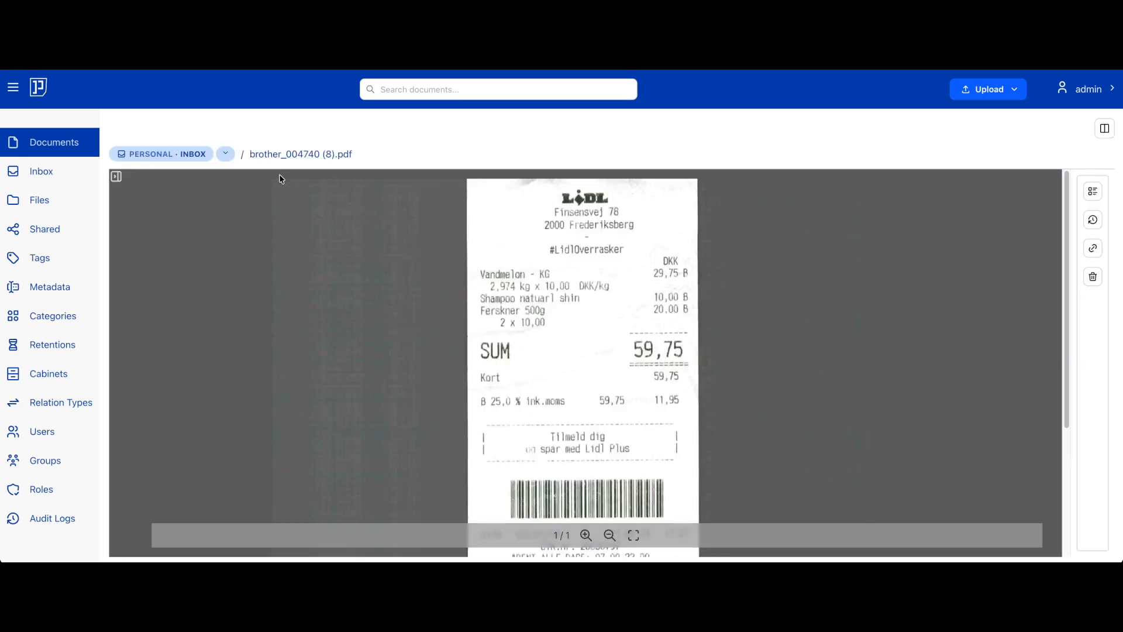
click(187, 154)
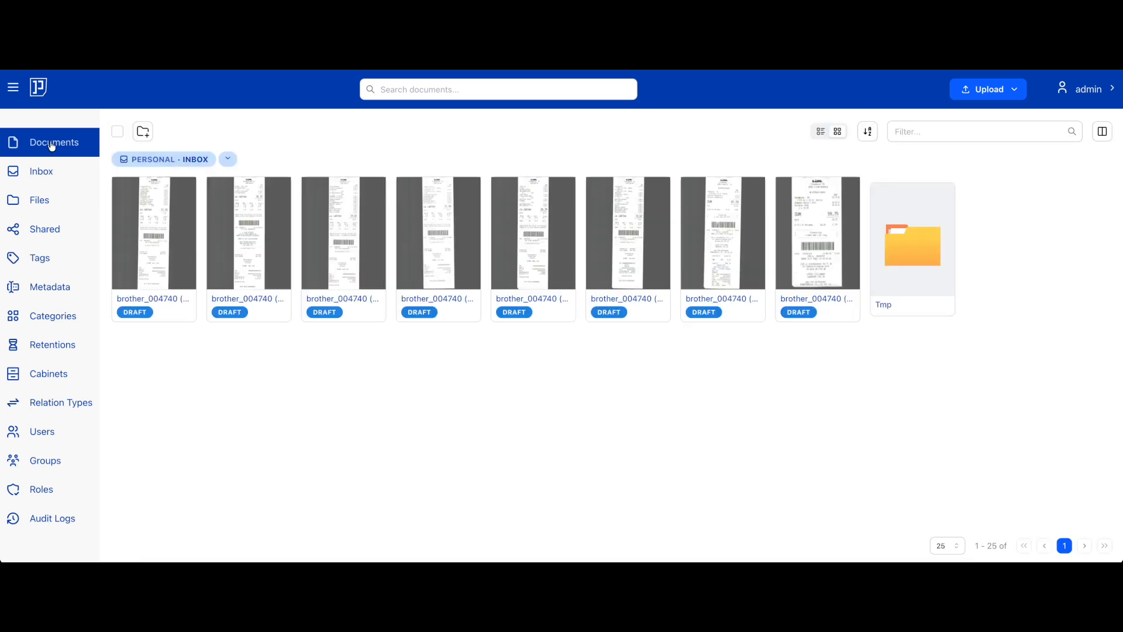
click(52, 144)
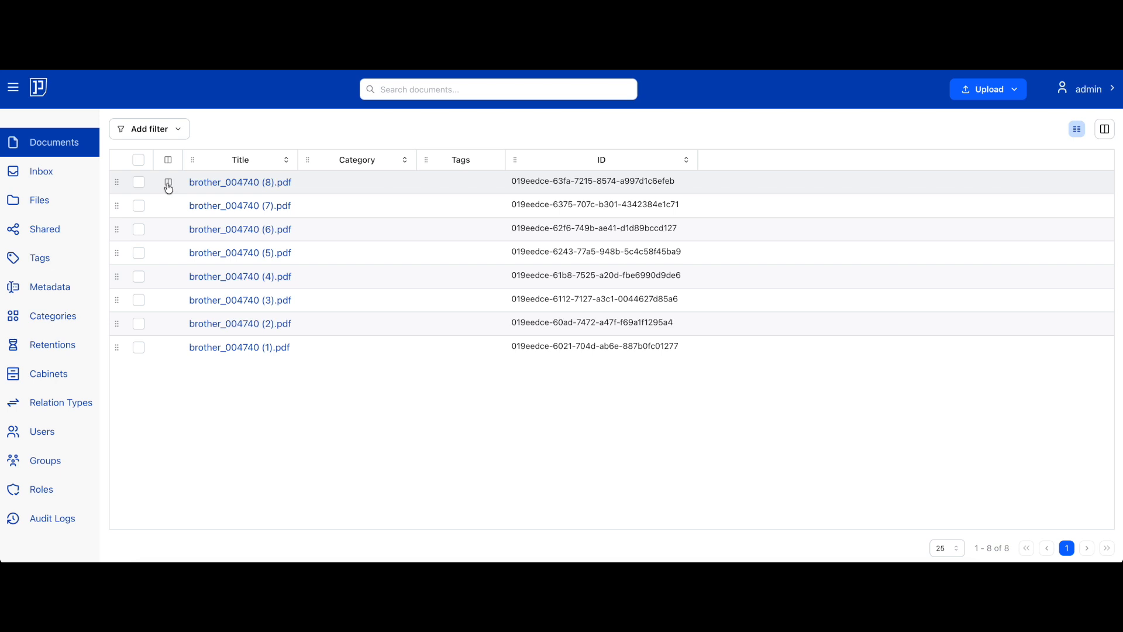
- Preview brother_004740 (8).pdf, (7).pdf and (6).pdf in turn beside the documents list
click(169, 183)
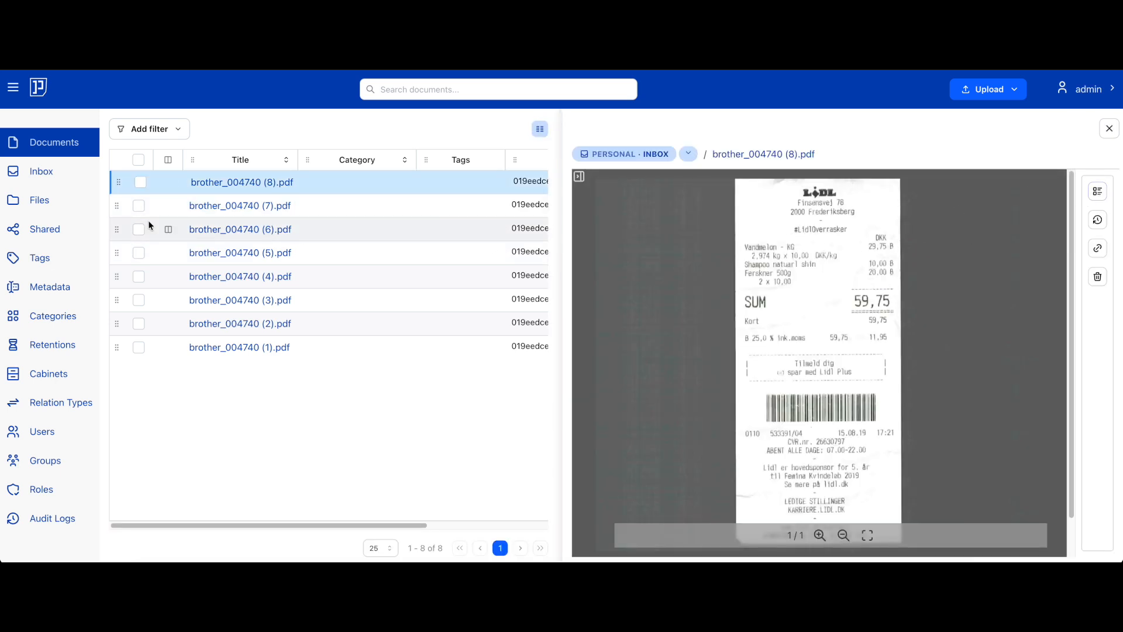
click(168, 205)
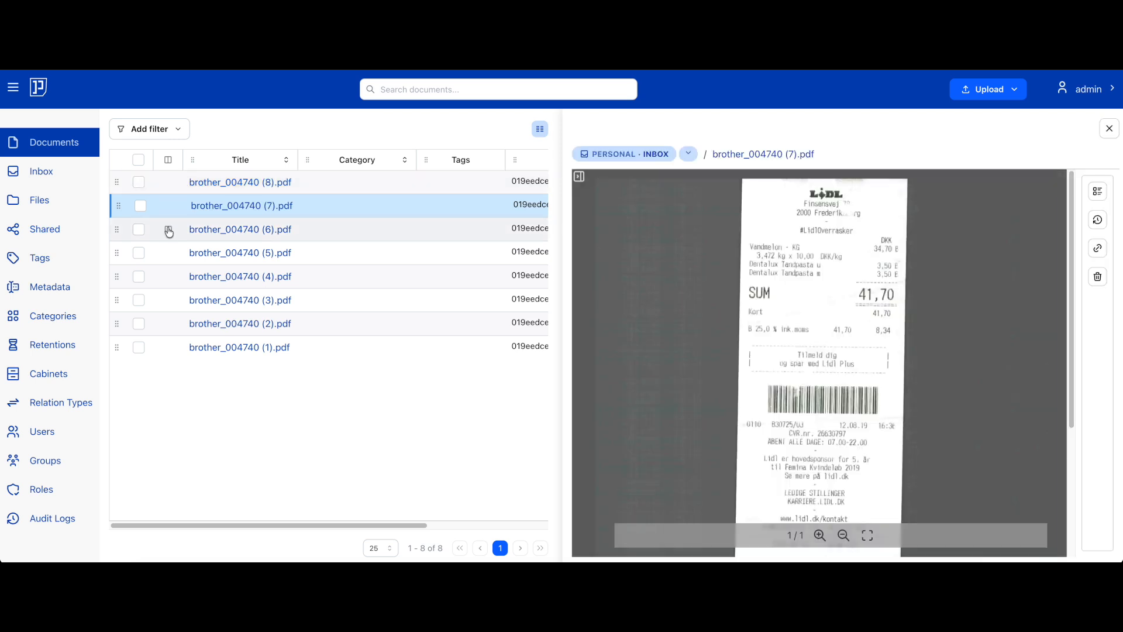
click(169, 232)
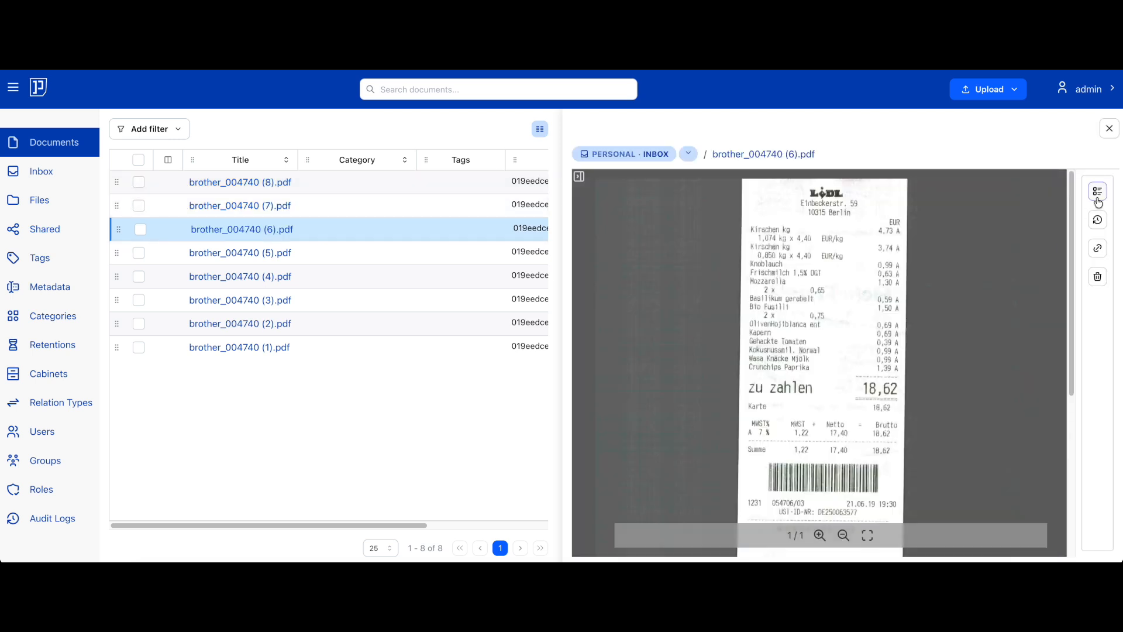
- Show the details of brother_004740 (6).pdf, collapse the Version and Document sections, and check the available category choices
click(1090, 200)
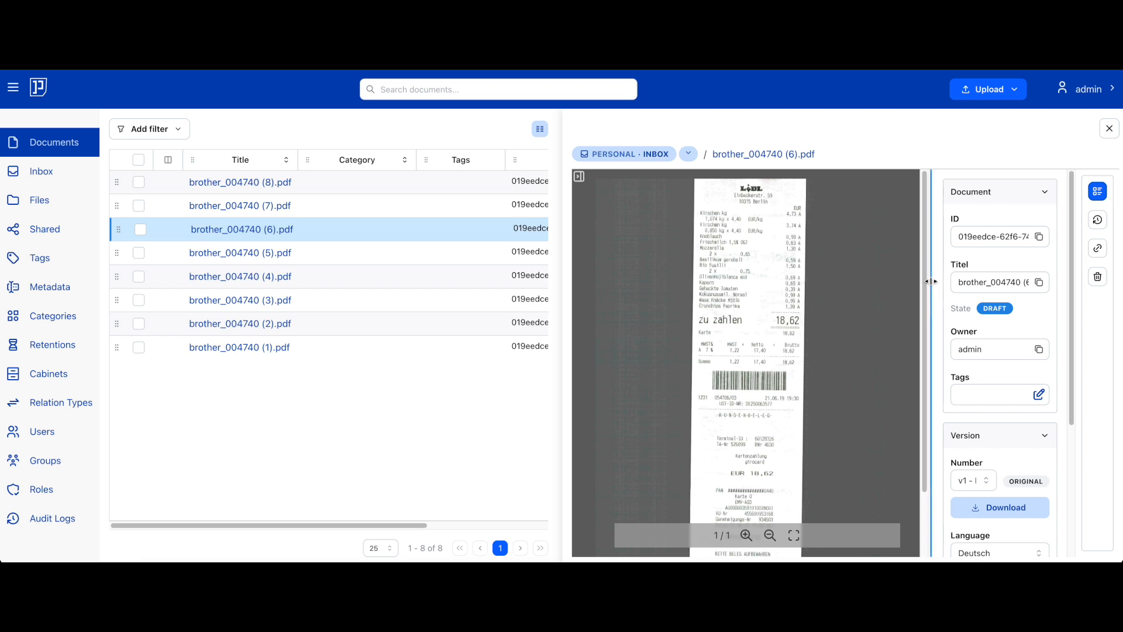
scroll(1007, 450, down, 3)
click(1045, 243)
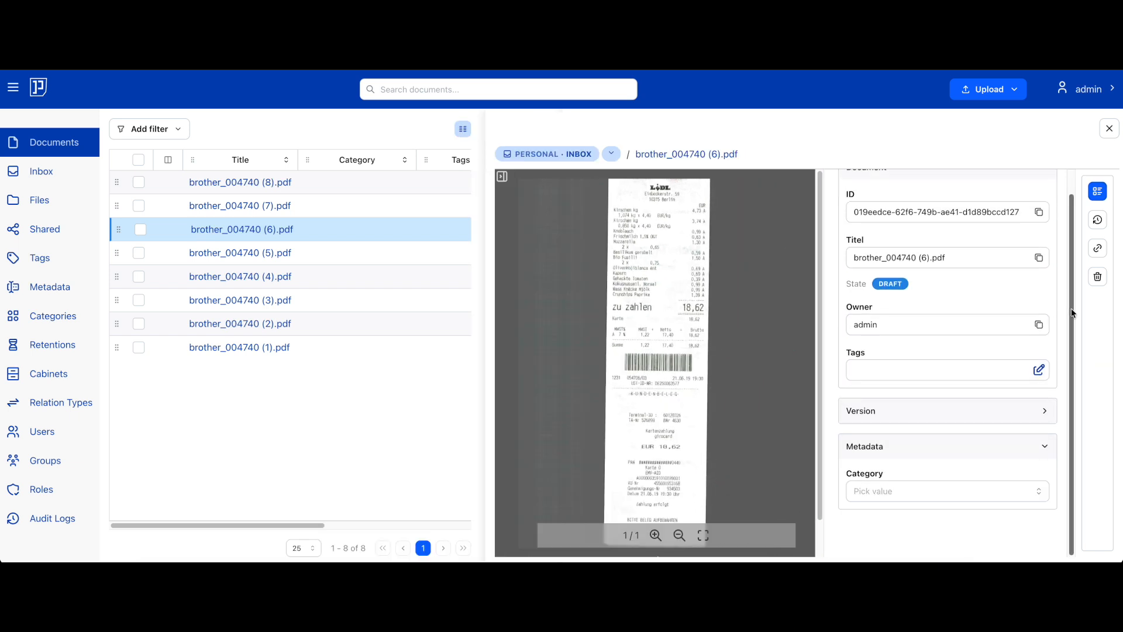
click(1046, 196)
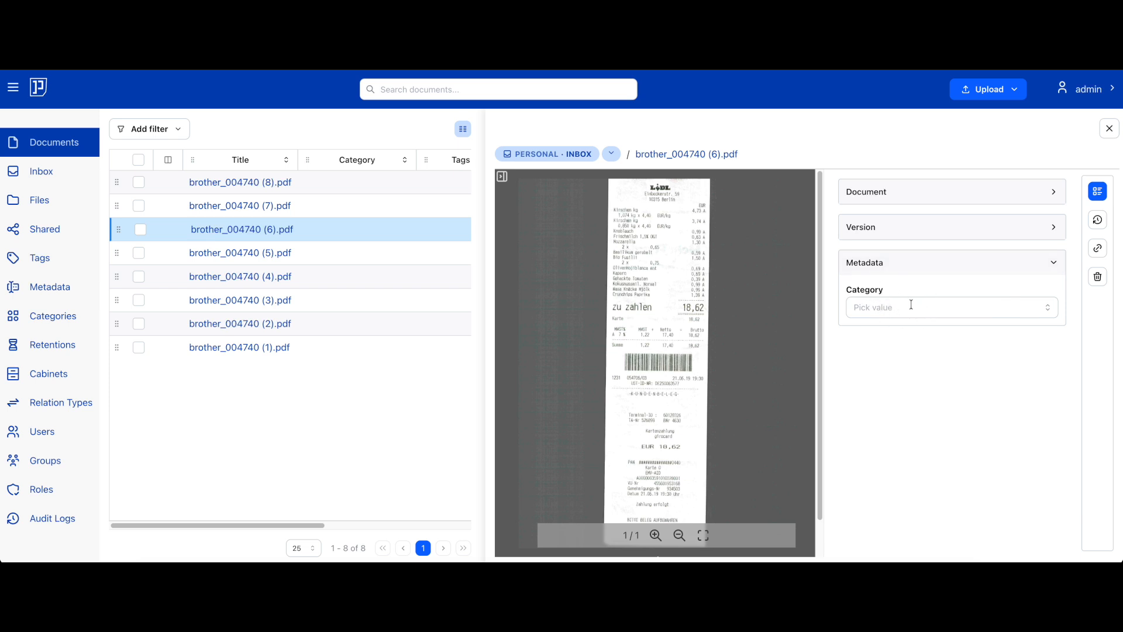
click(1049, 308)
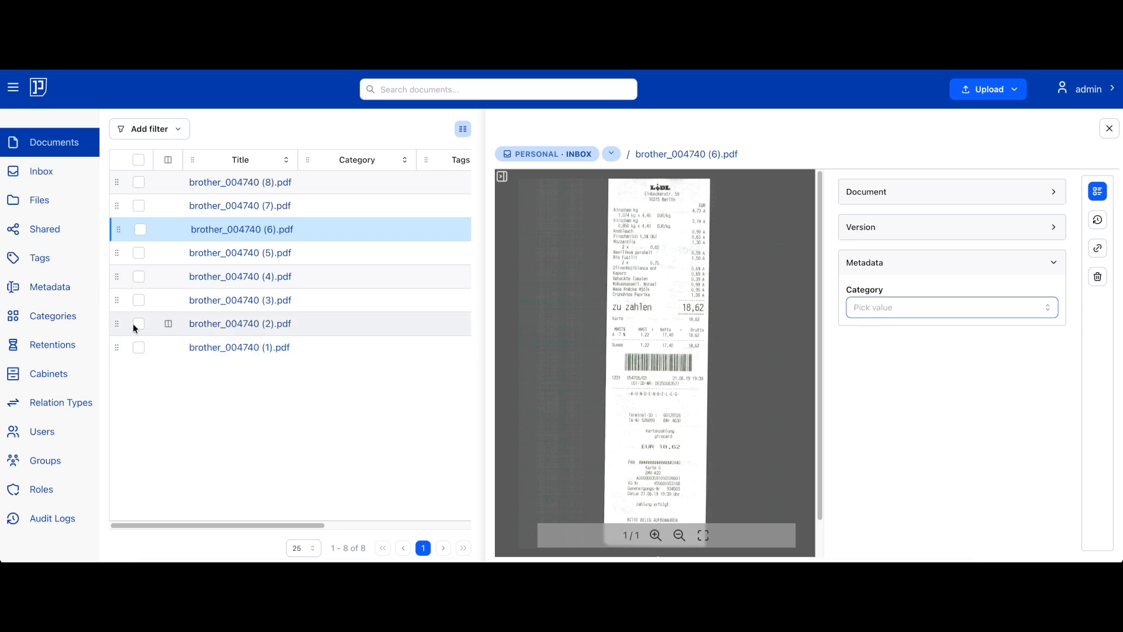
- Go to the Categories page, close the document preview and start the category setup wizard
click(56, 318)
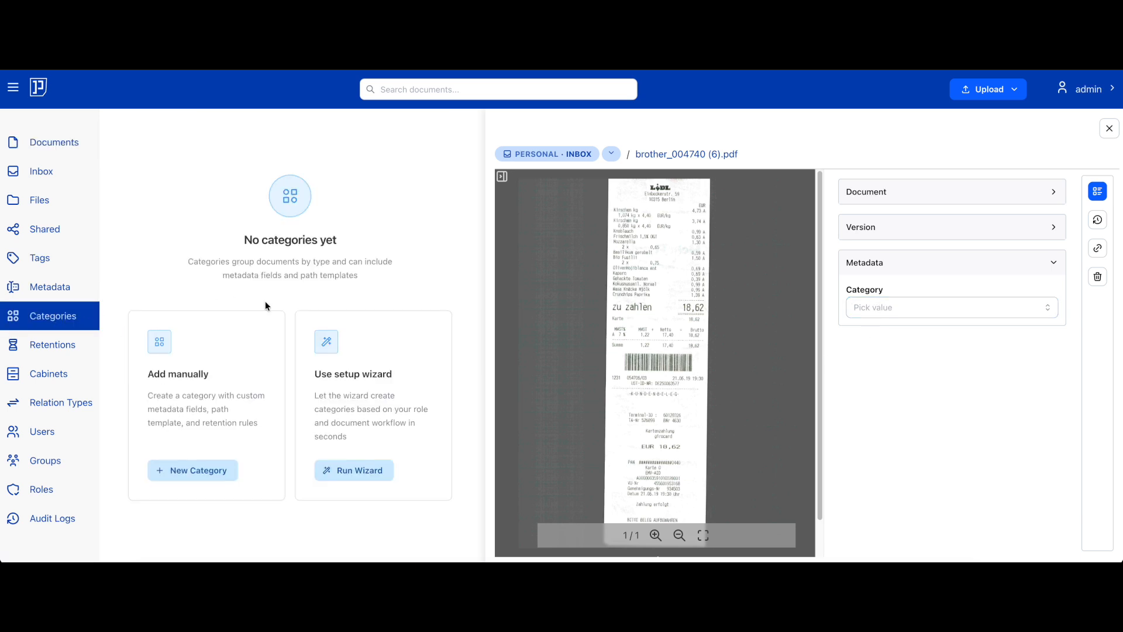
click(1117, 138)
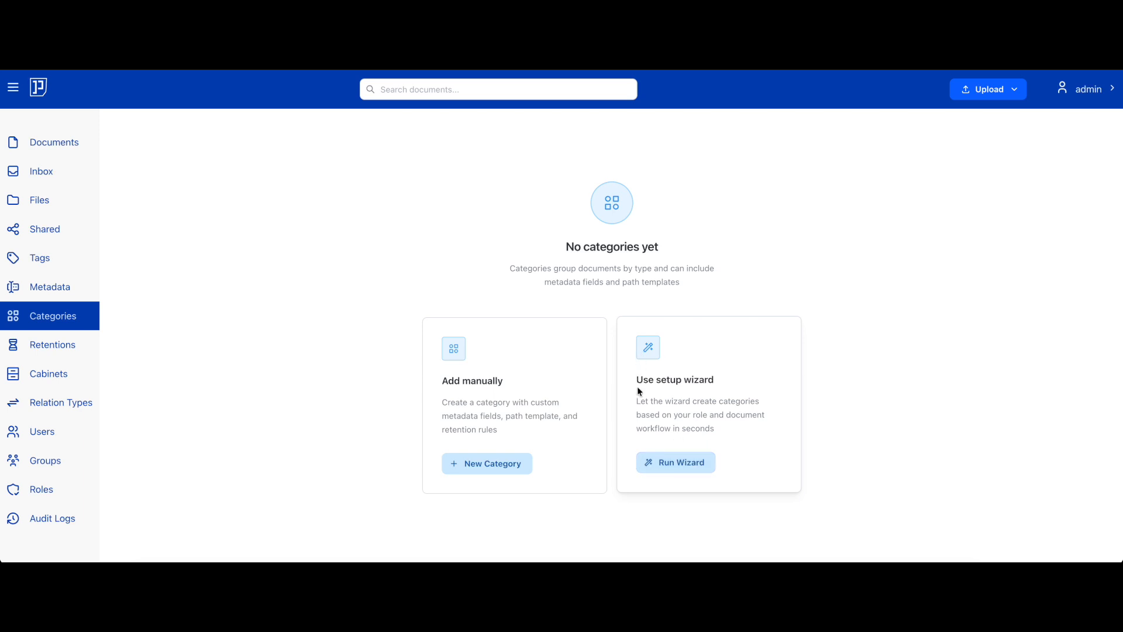
drag(638, 390, 730, 431)
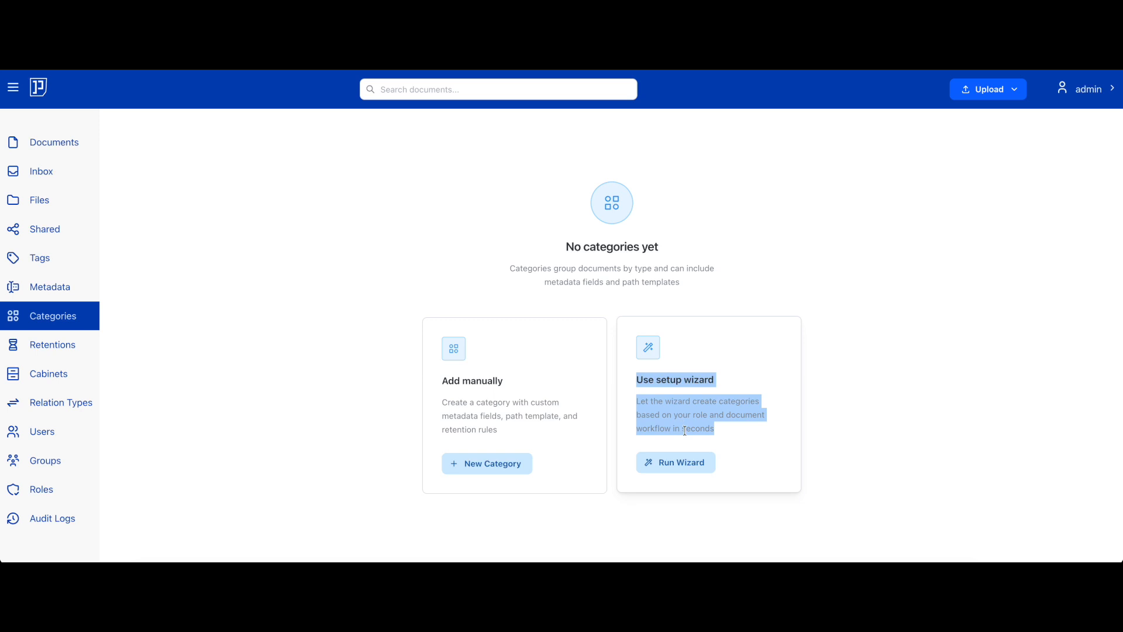
click(684, 462)
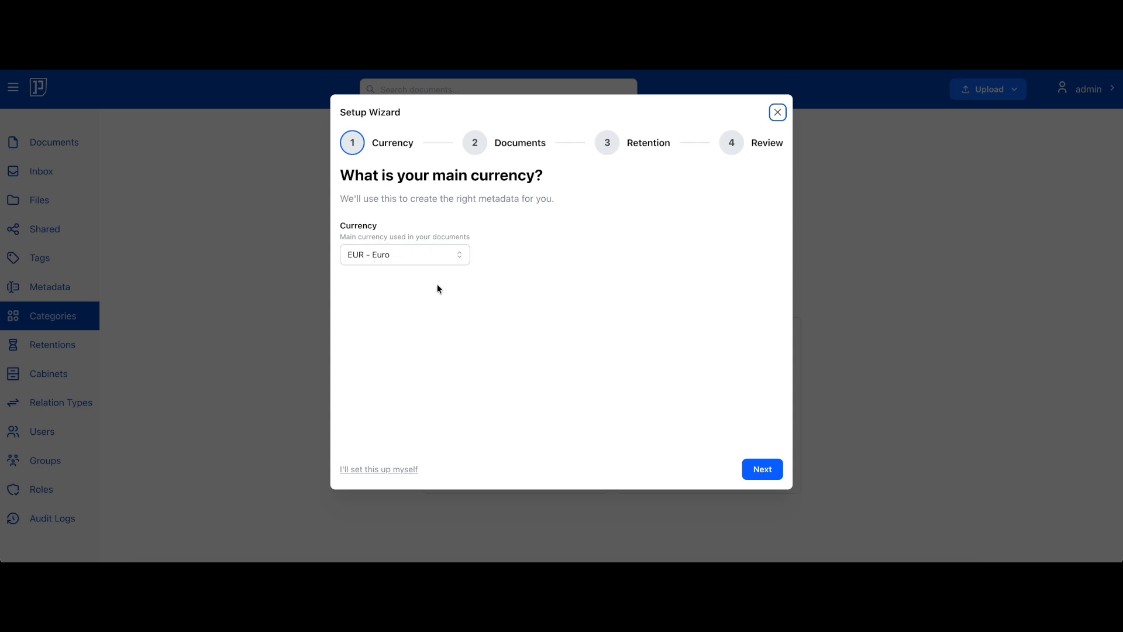
- Accept EUR - Euro as the main currency and exclude Quotes & Offers and Dunning Letters from the categories to archive
click(762, 470)
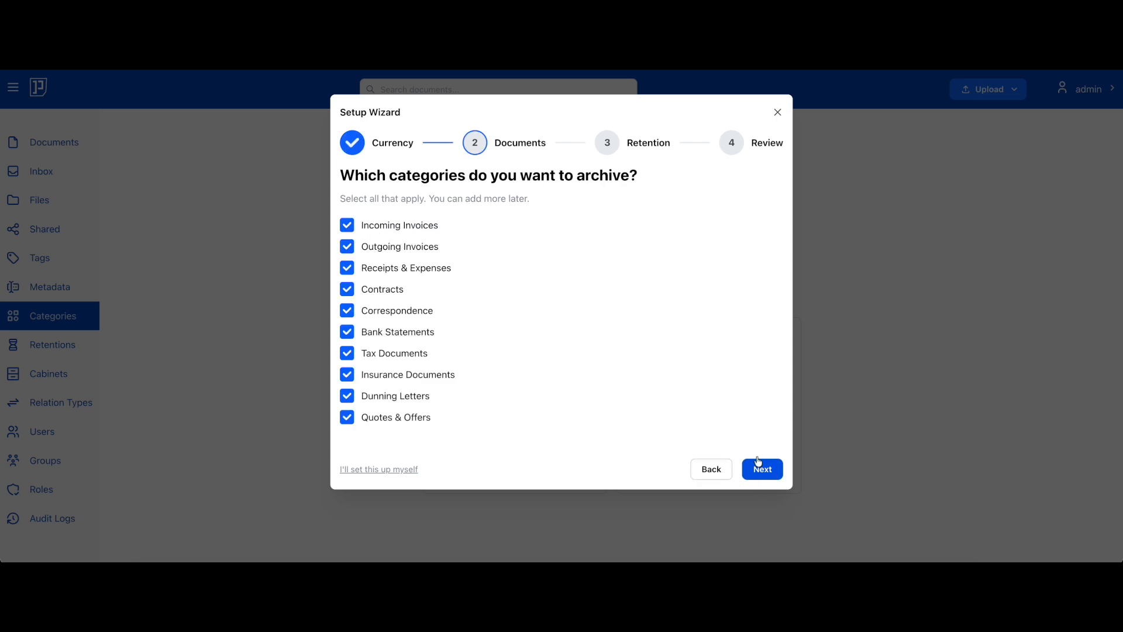
click(388, 419)
click(396, 396)
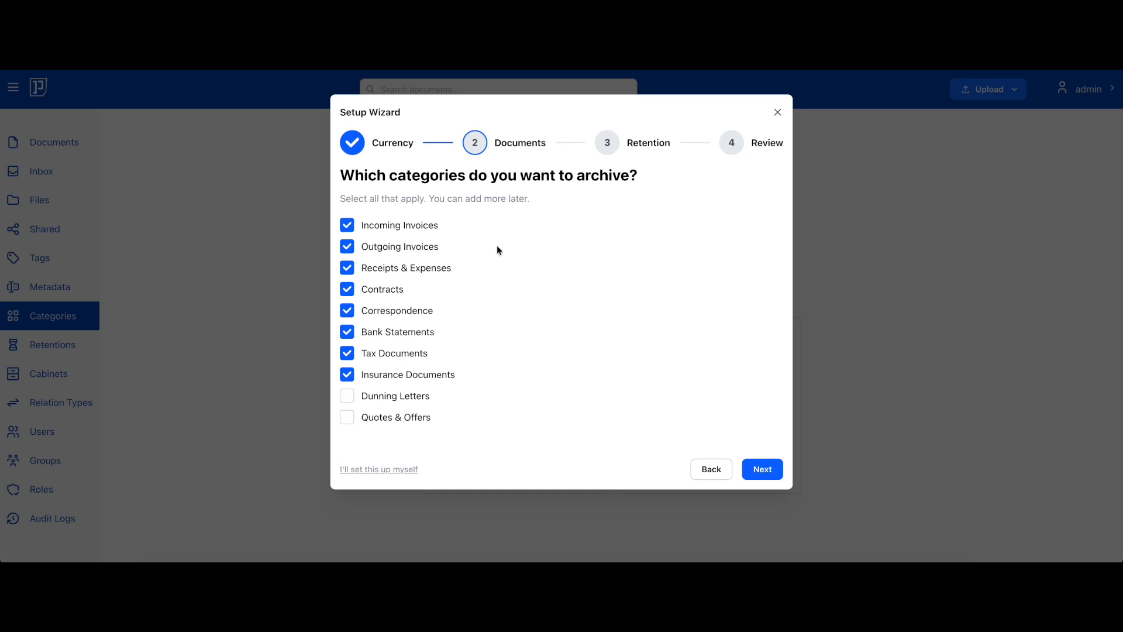
click(762, 469)
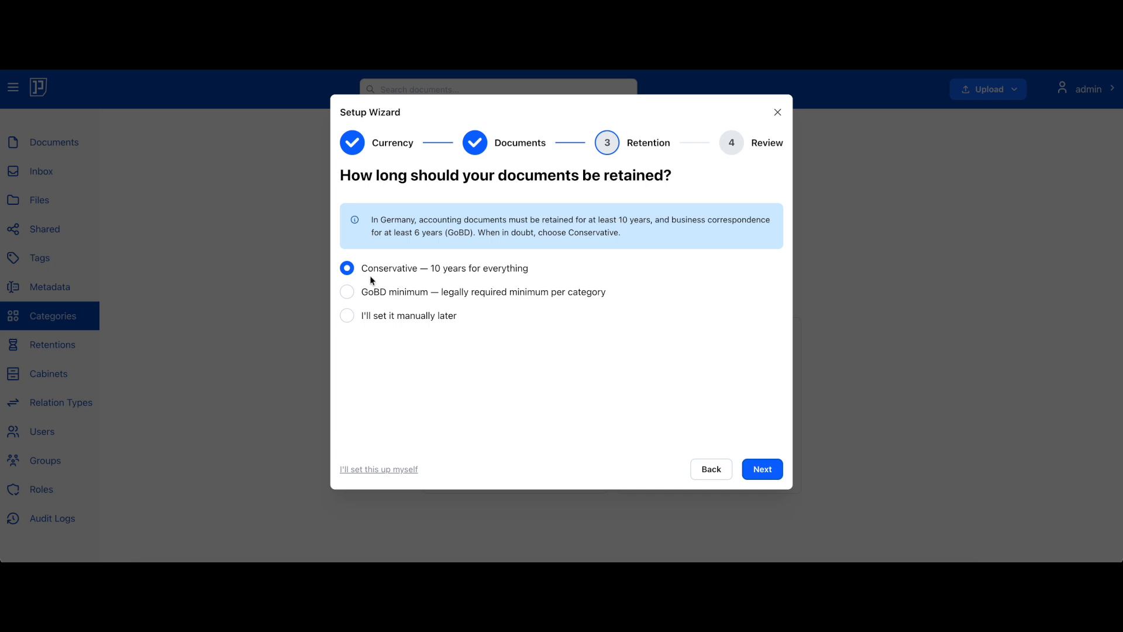
- Choose the GoBD minimum retention option and run the setup to create the categories
click(362, 292)
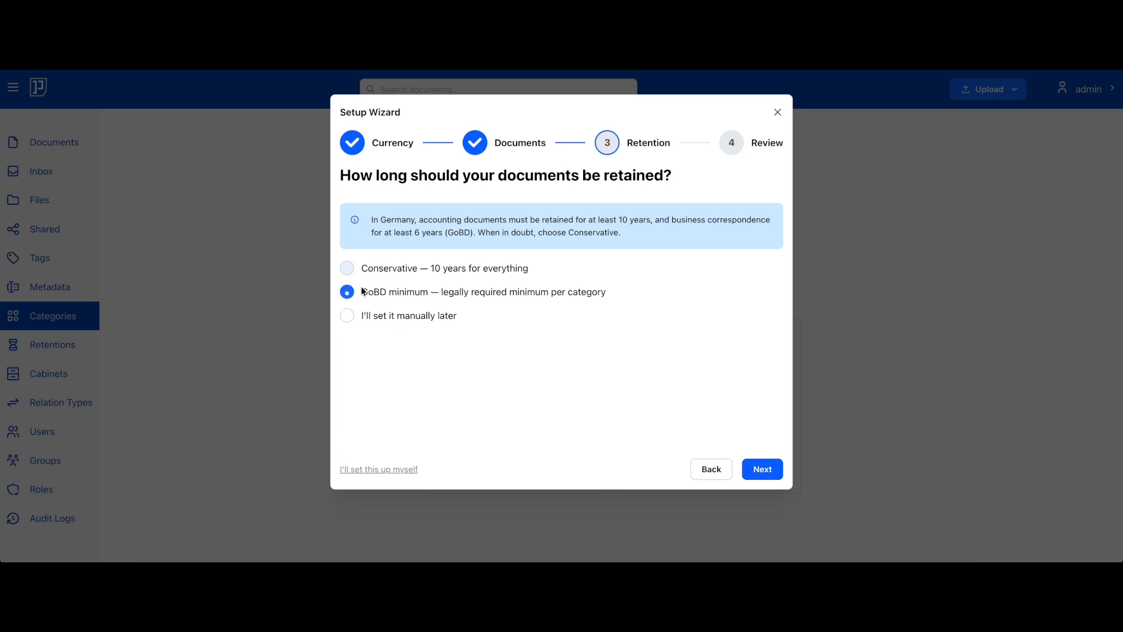
click(762, 470)
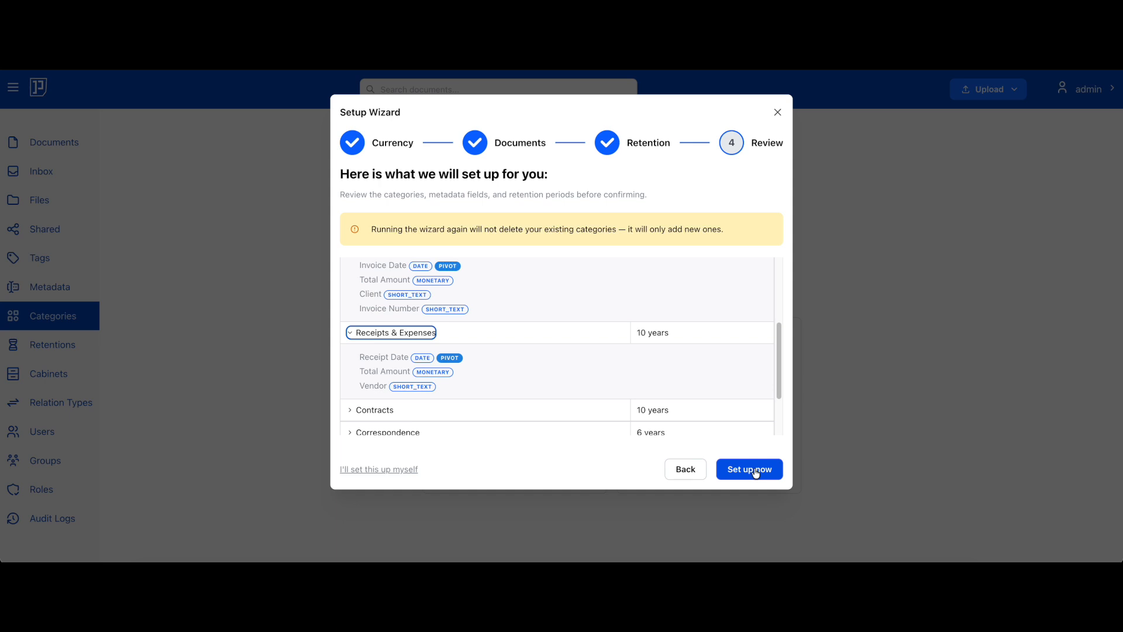
click(754, 471)
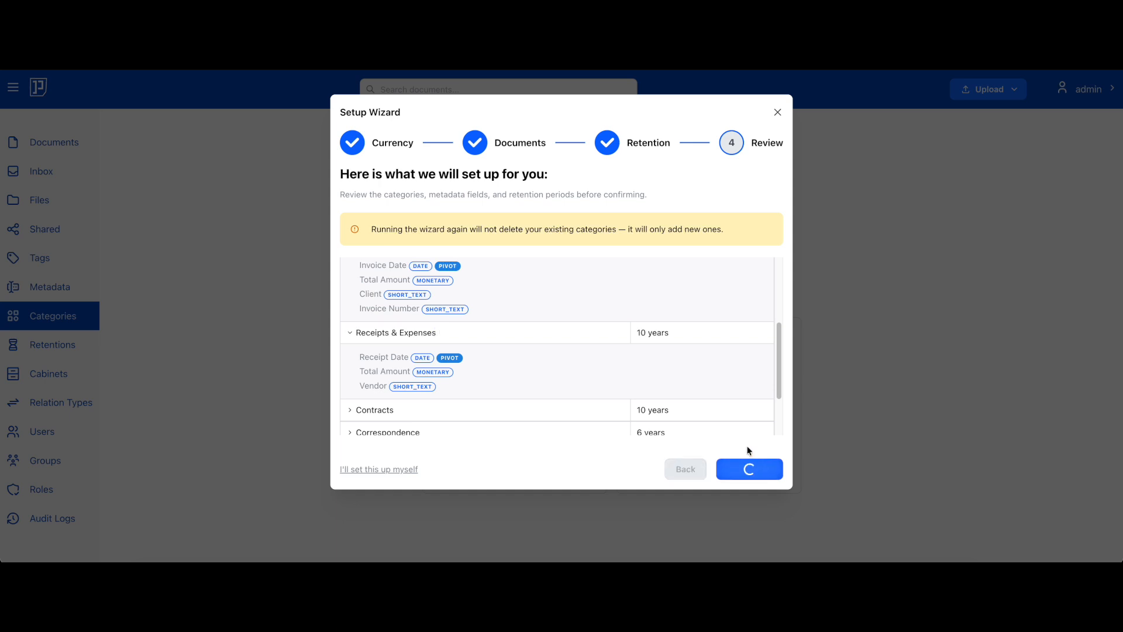
click(572, 353)
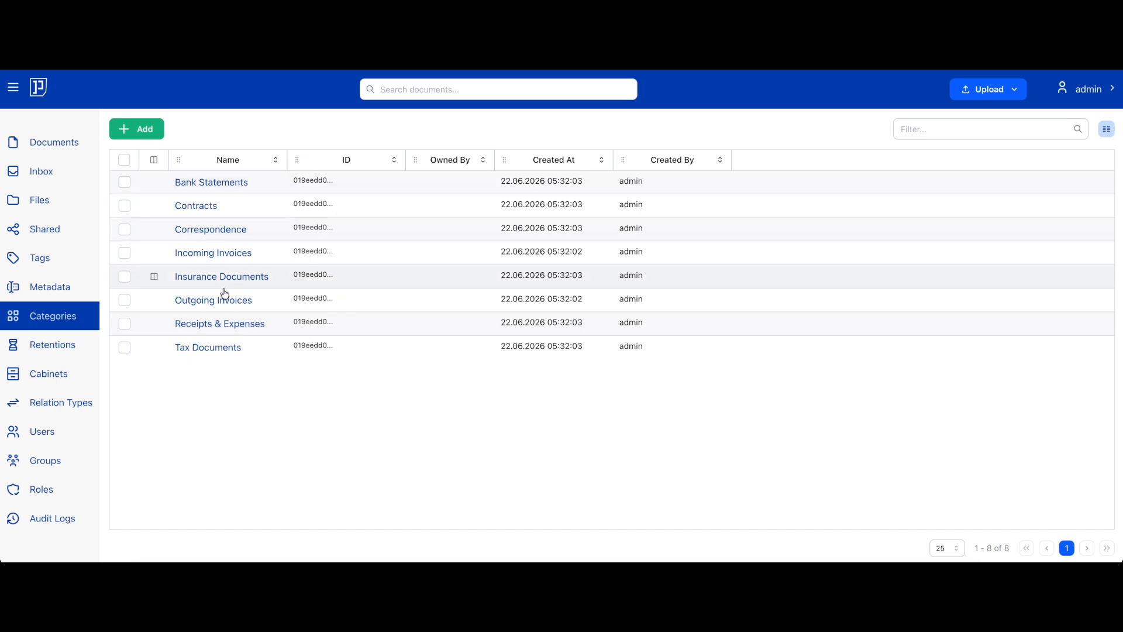
- Check the retention periods and metadata fields that the wizard created
click(65, 347)
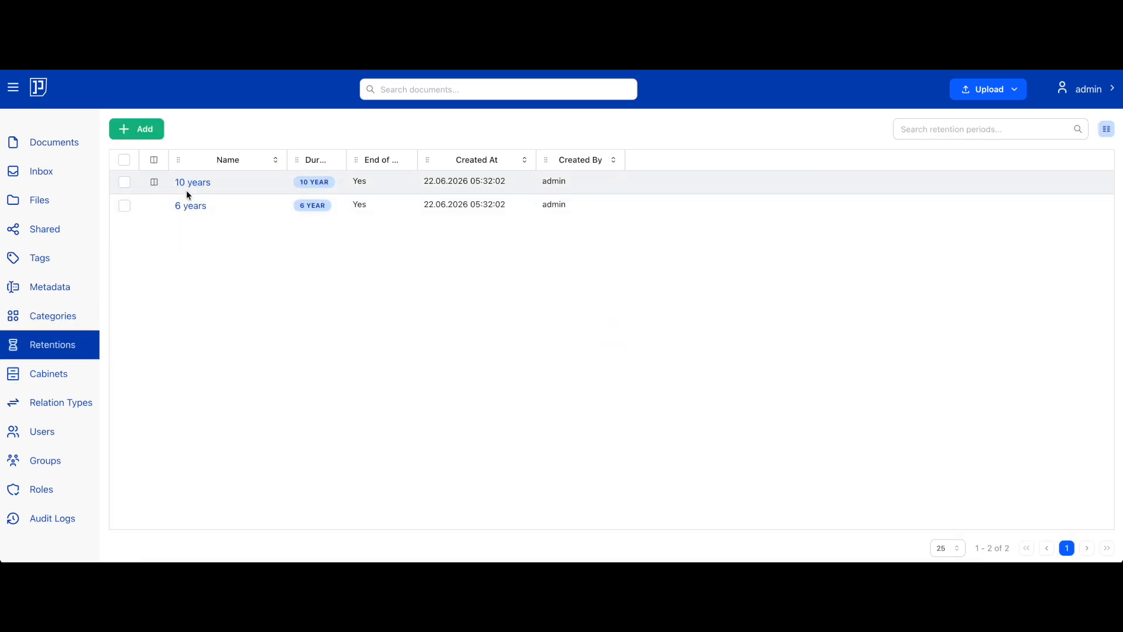
click(82, 292)
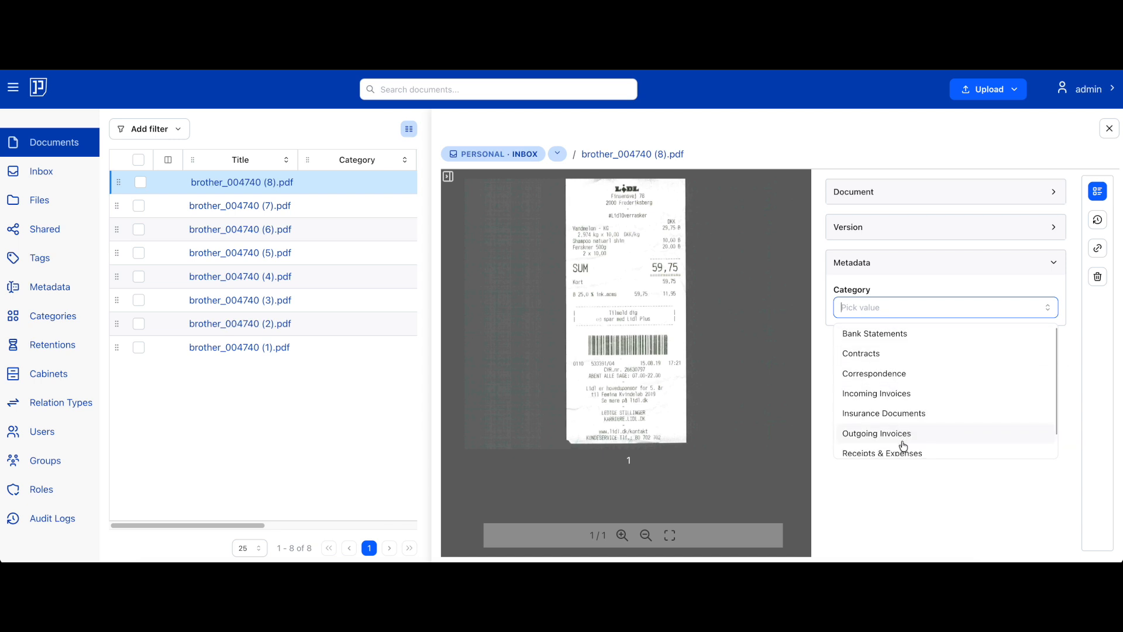
- Categorize brother_004740 (8).pdf as Receipts & Expenses with receipt date 09.06.2026, total amount 59.75 and vendor "lidl"
click(863, 450)
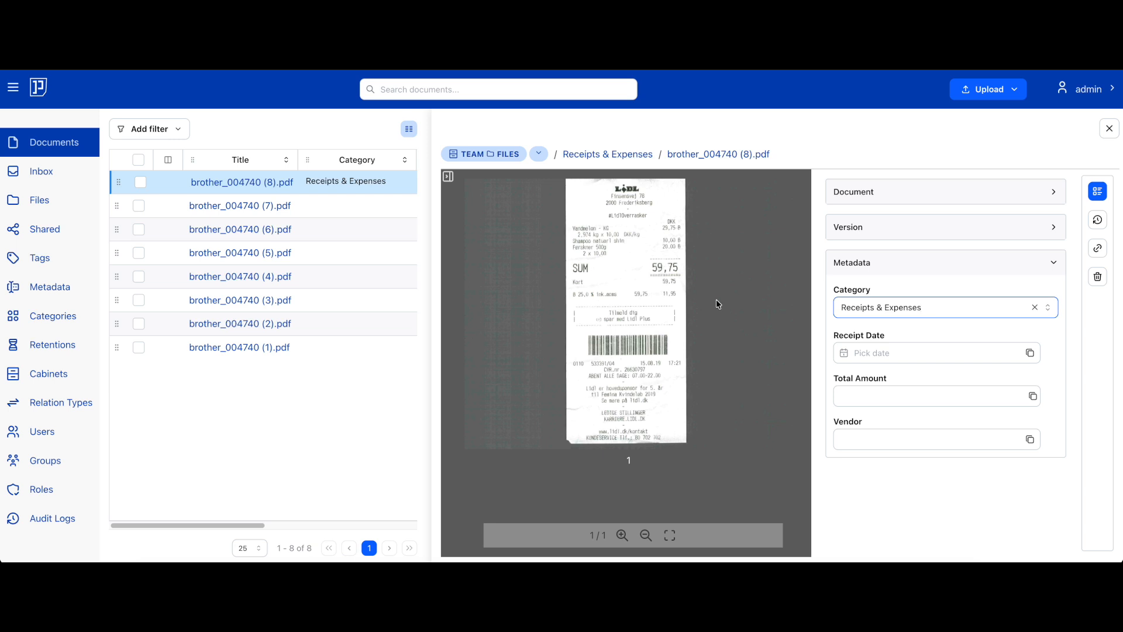
click(873, 353)
click(876, 452)
click(844, 389)
text(59.75)
key(Tab)
text(lidl)
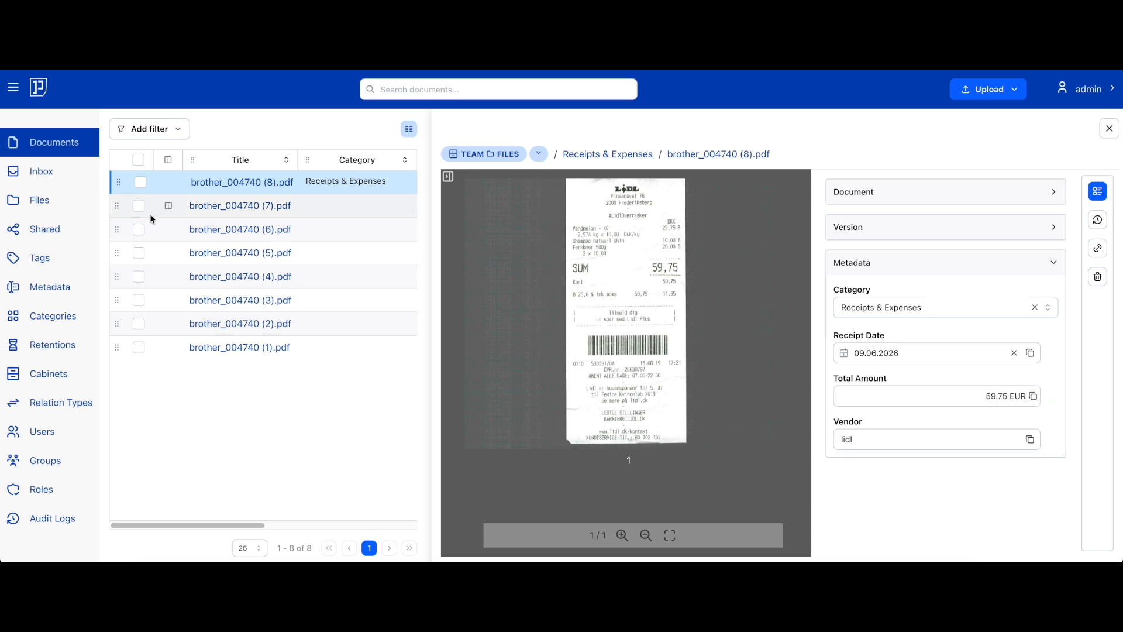
- Categorize brother_004740 (7).pdf as Receipts & Expenses with receipt date 04.05.2026, total amount 41.7 and vendor "lidl"
click(168, 206)
click(885, 307)
click(884, 455)
click(873, 354)
click(855, 452)
click(877, 396)
text(41.7)
key(Tab)
key(Tab)
text(lidl)
- Widen the documents list, show the Total Amount custom field as a column and check its values
drag(431, 292, 494, 293)
click(471, 130)
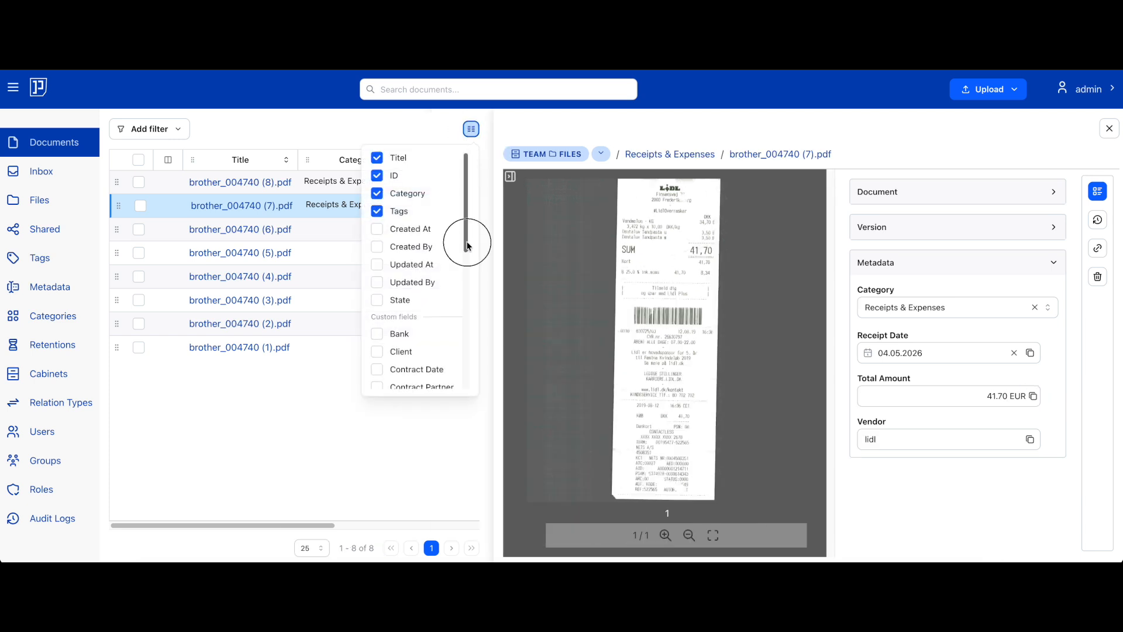
scroll(456, 286, down, 5)
scroll(450, 351, down, 3)
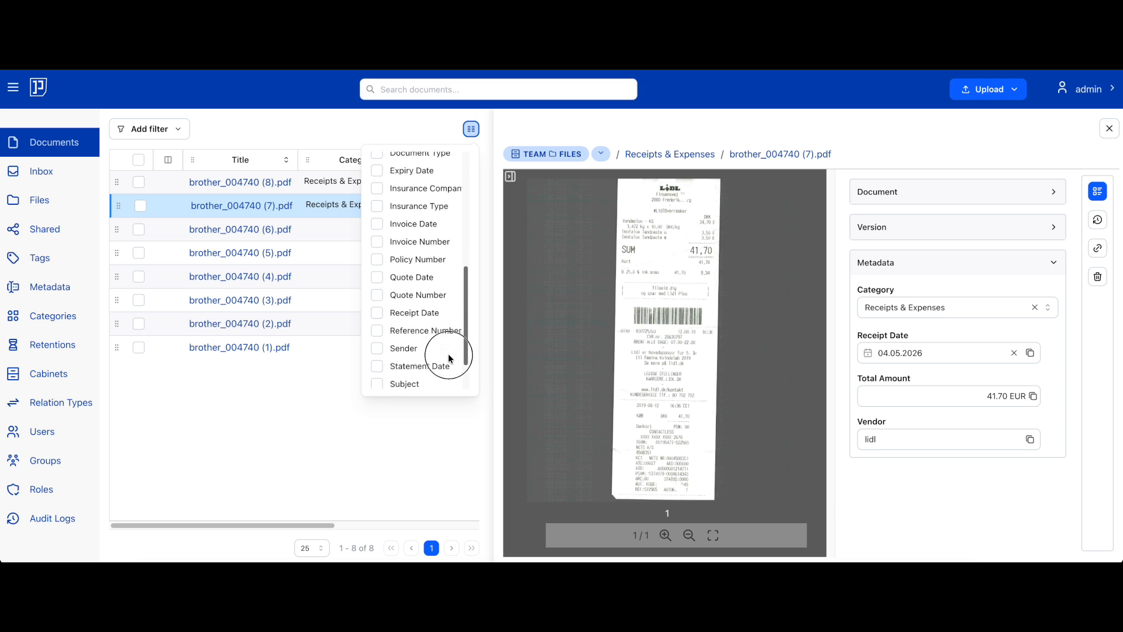
click(377, 365)
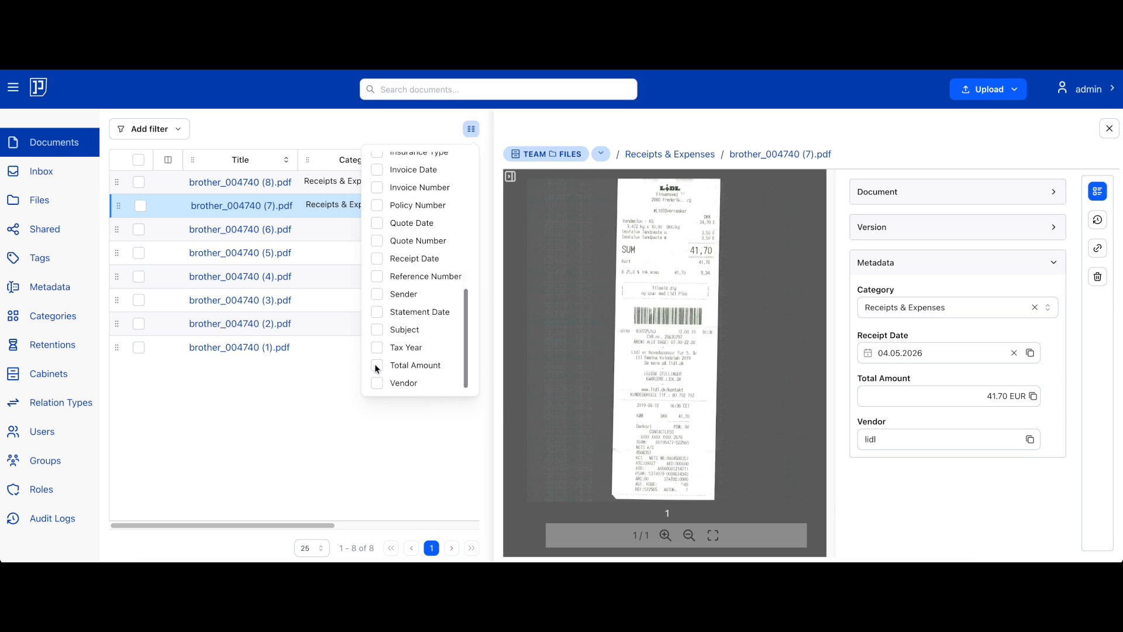
click(363, 489)
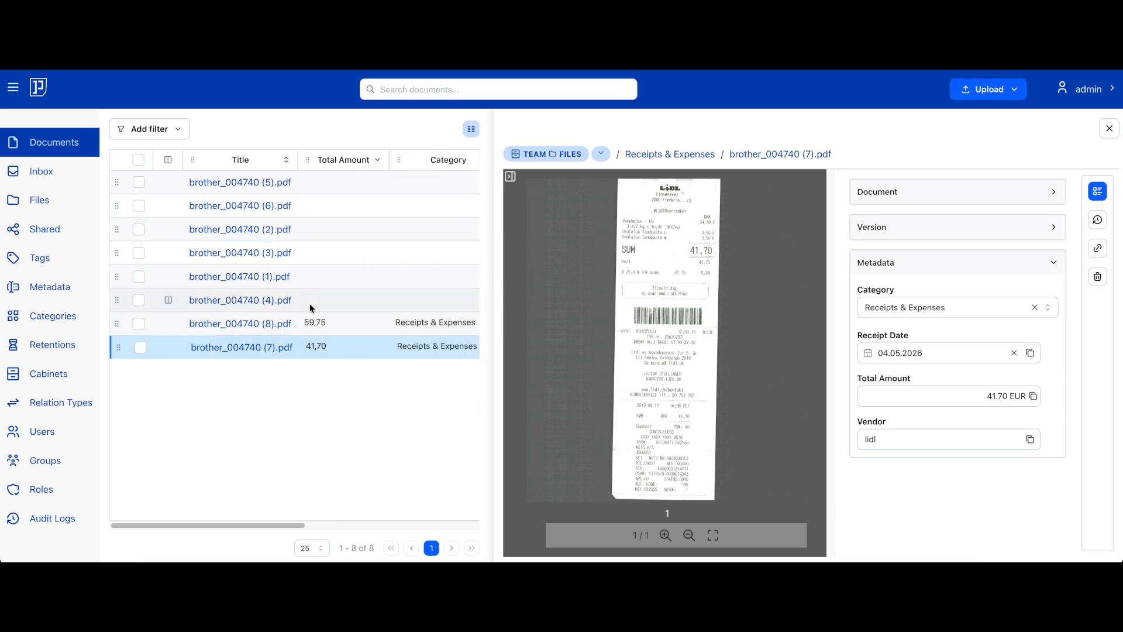
drag(304, 324, 321, 323)
- Categorize brother_004740 (4).pdf as Receipts & Expenses with receipt date 02.06.2026 and total amount 21.95, and open its vendor field for entry
click(215, 299)
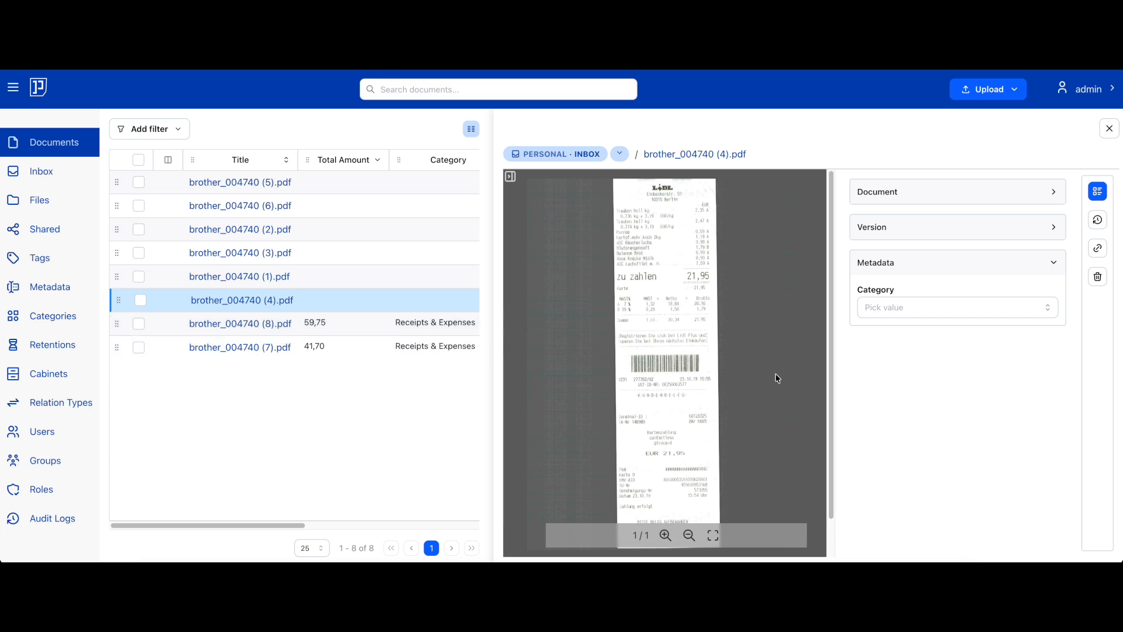
click(932, 308)
scroll(938, 402, down, 1)
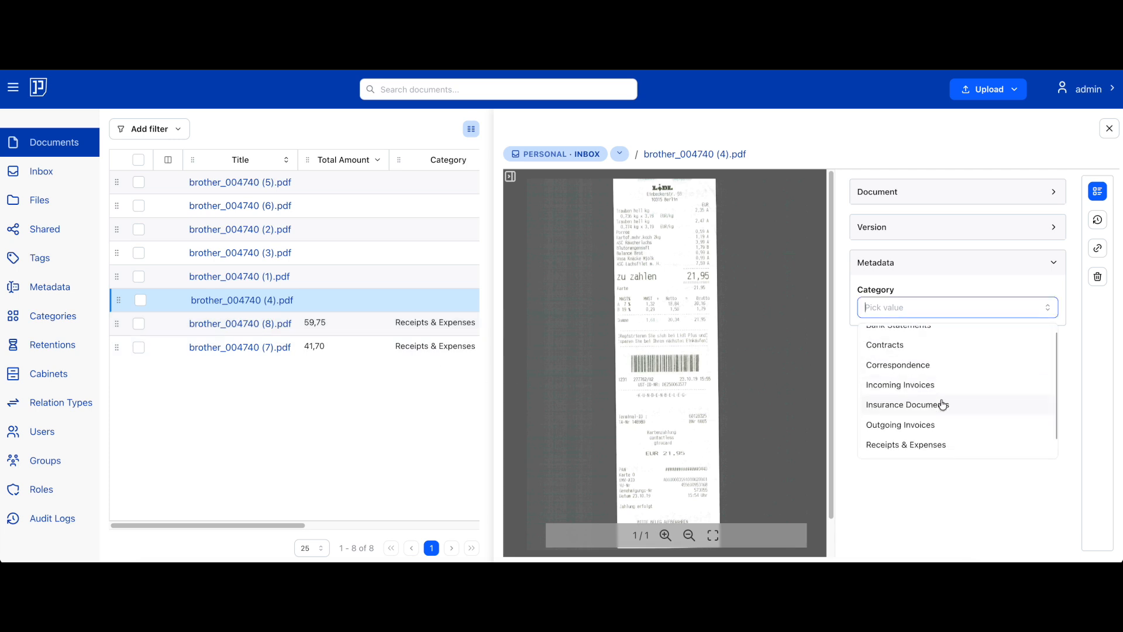
scroll(928, 390, up, 1)
scroll(930, 391, down, 1)
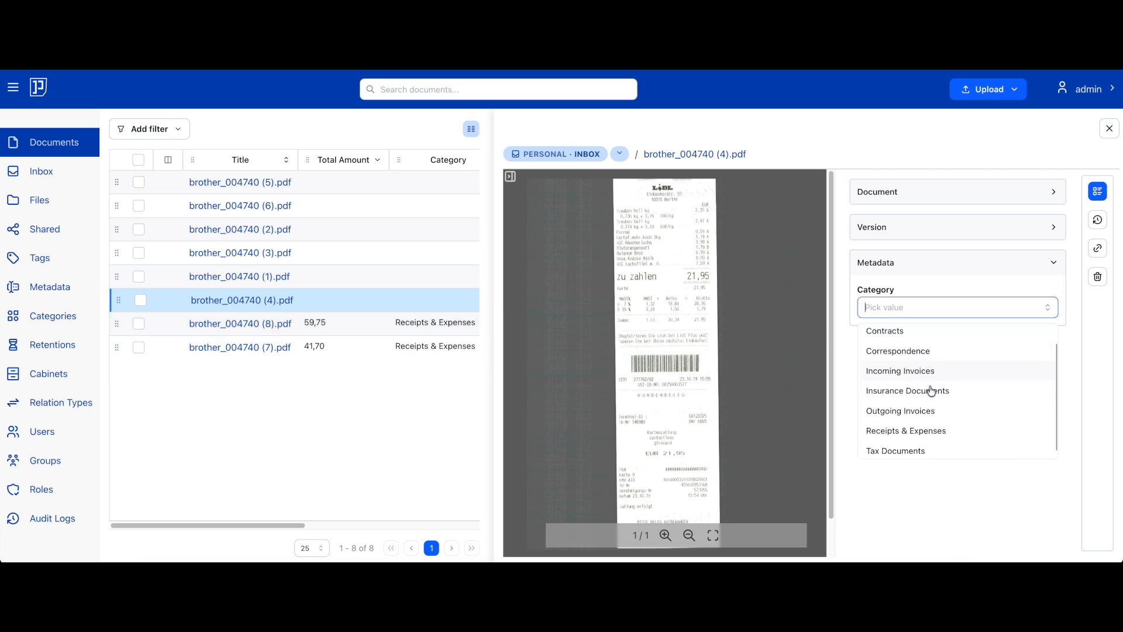
click(921, 431)
click(902, 354)
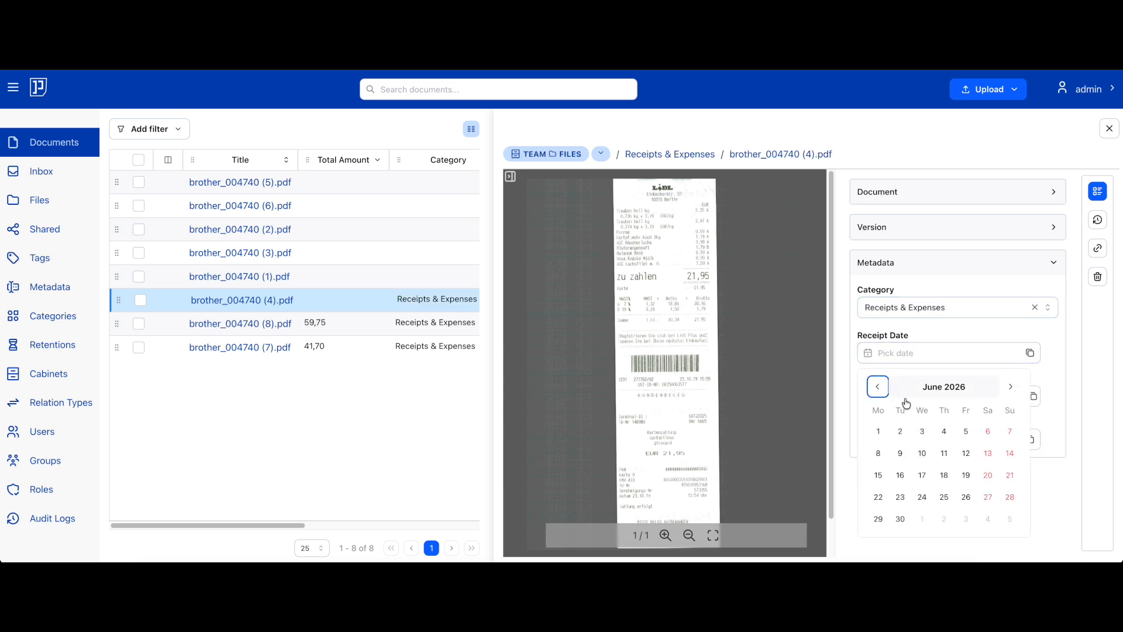
click(902, 434)
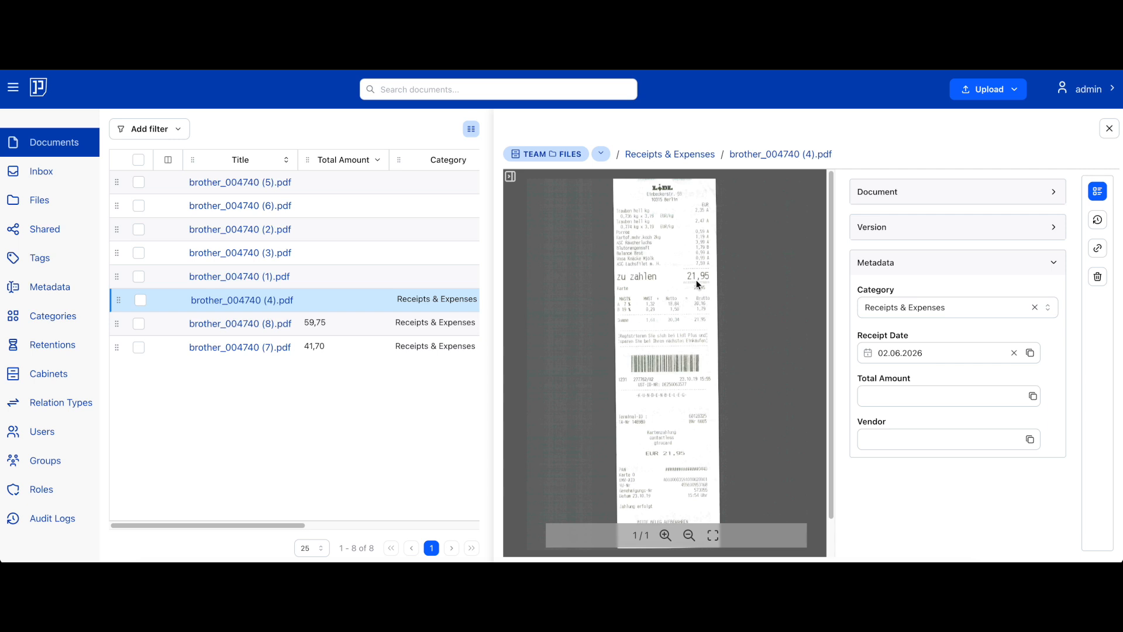
click(902, 396)
text(21.95)
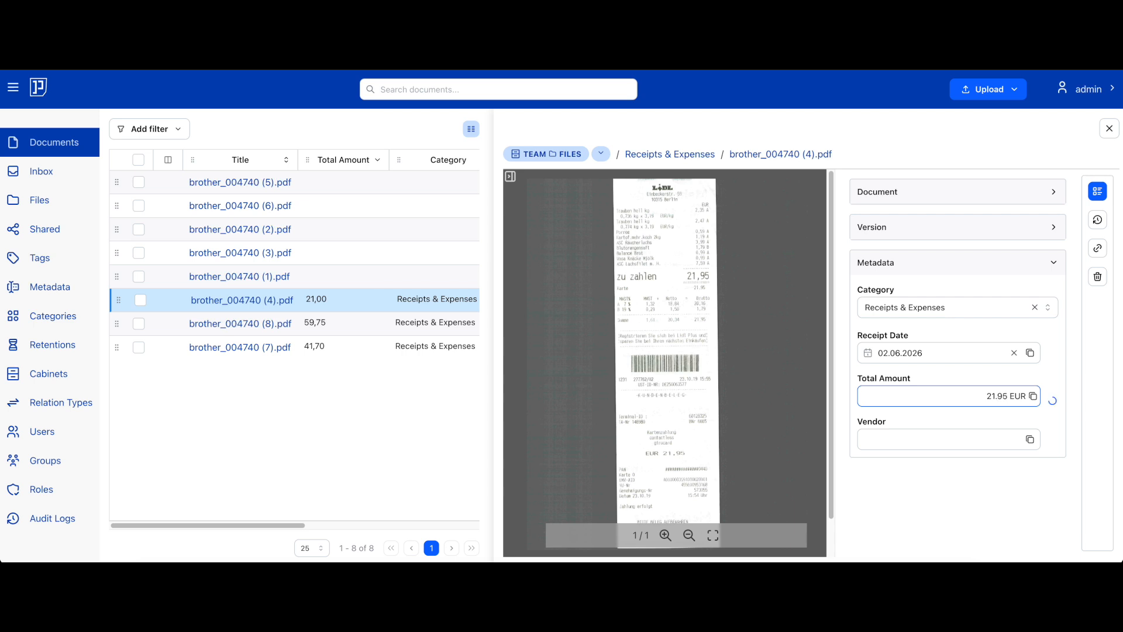
click(903, 441)
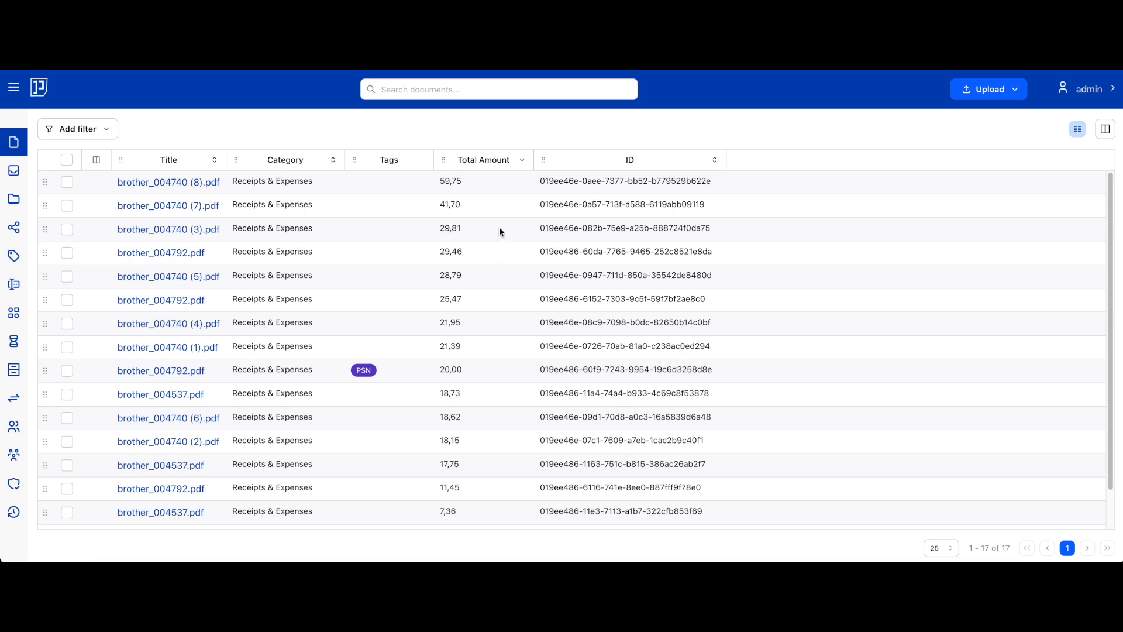
- Sort the documents by total amount ascending and back to descending, and preview the receipts from brother_004740 (8).pdf down to brother_004740 (3).pdf
click(522, 161)
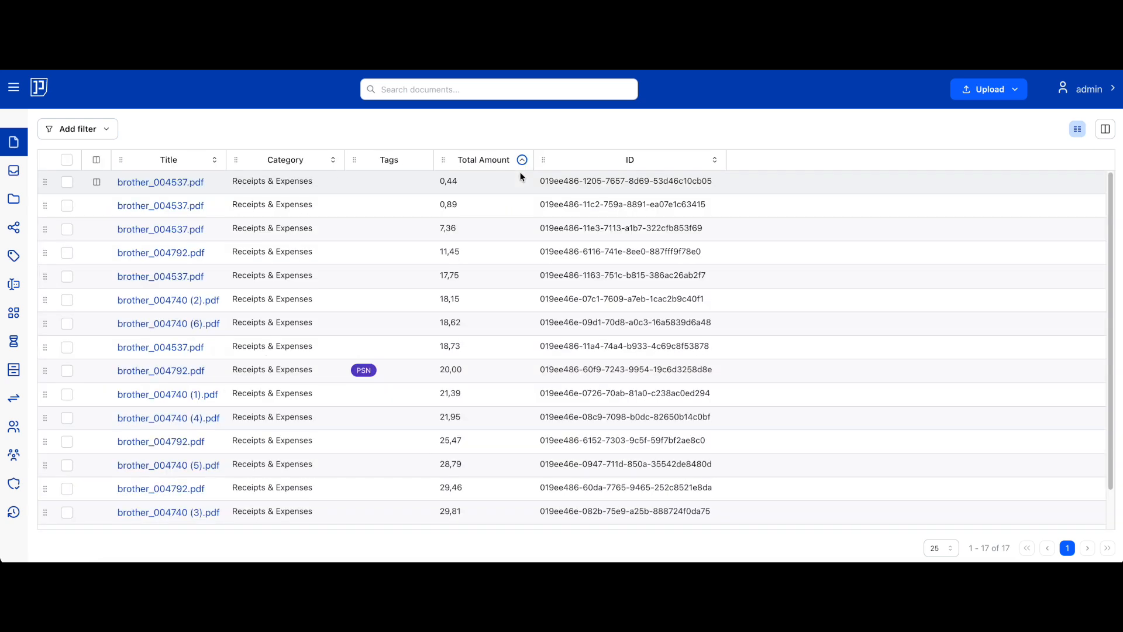
click(522, 161)
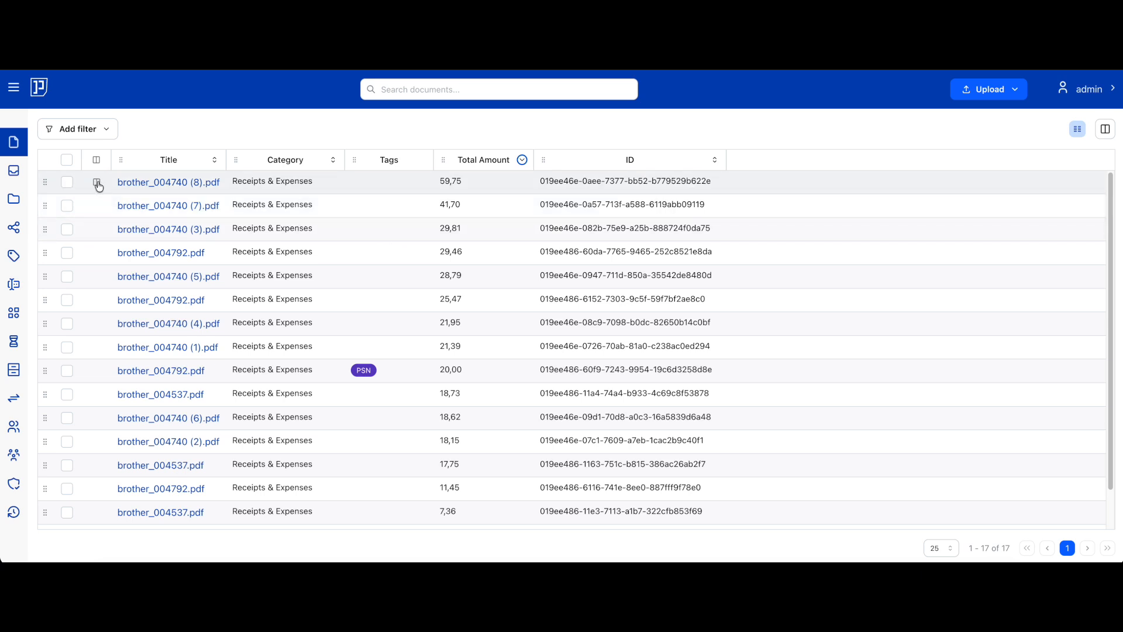
click(97, 184)
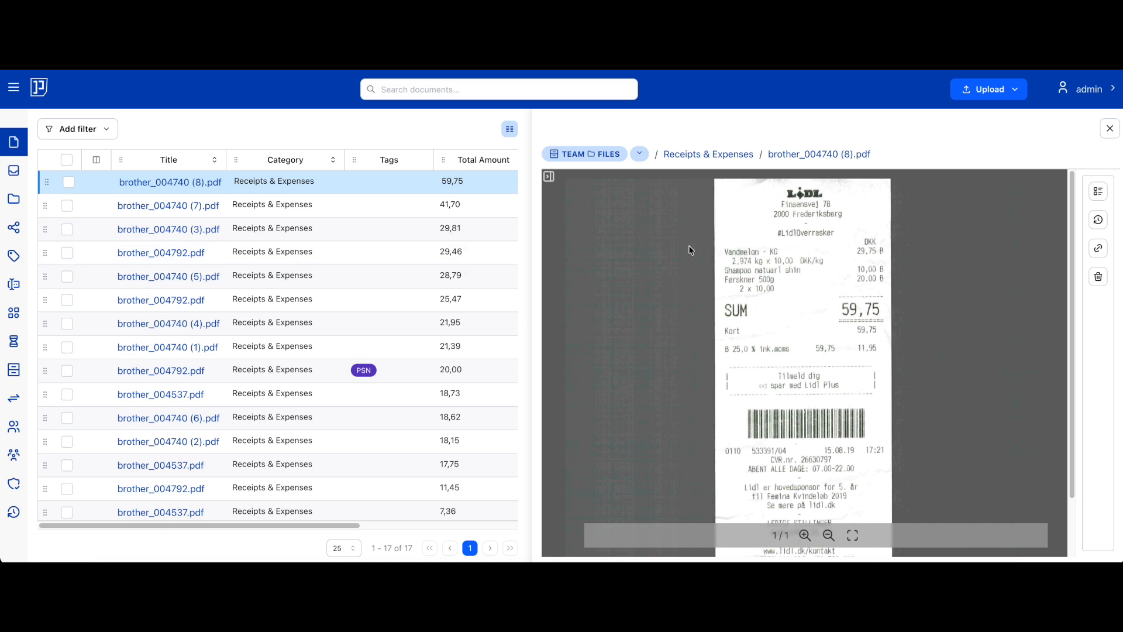
key(Down)
key(Down)
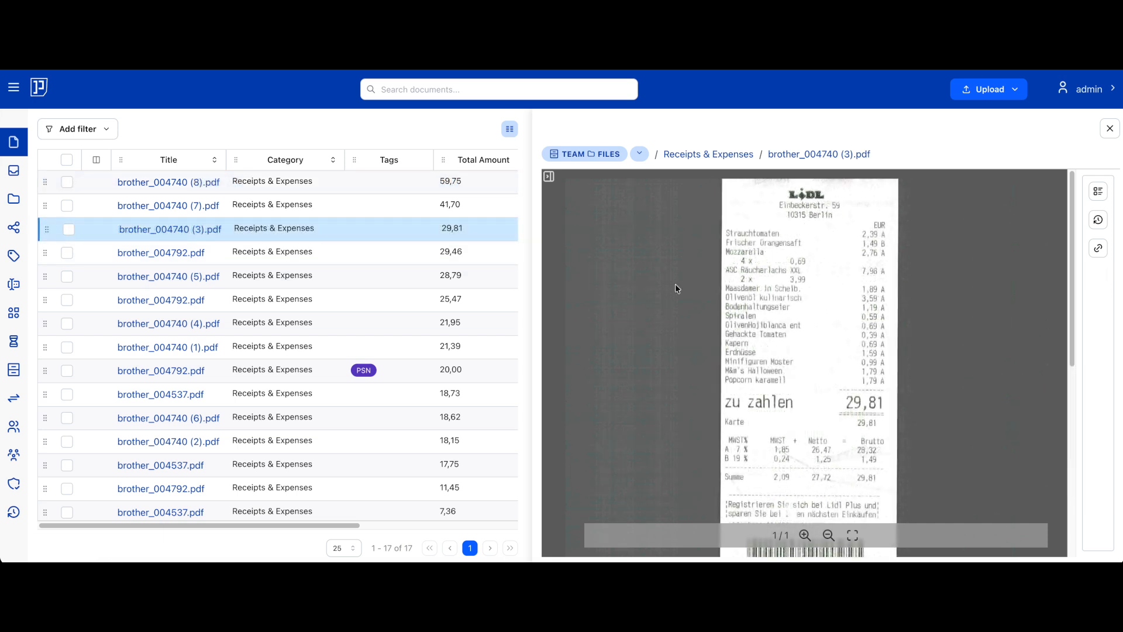
- Show the details of brother_004740 (3).pdf with only the Metadata section expanded, and widen the details area
click(1100, 192)
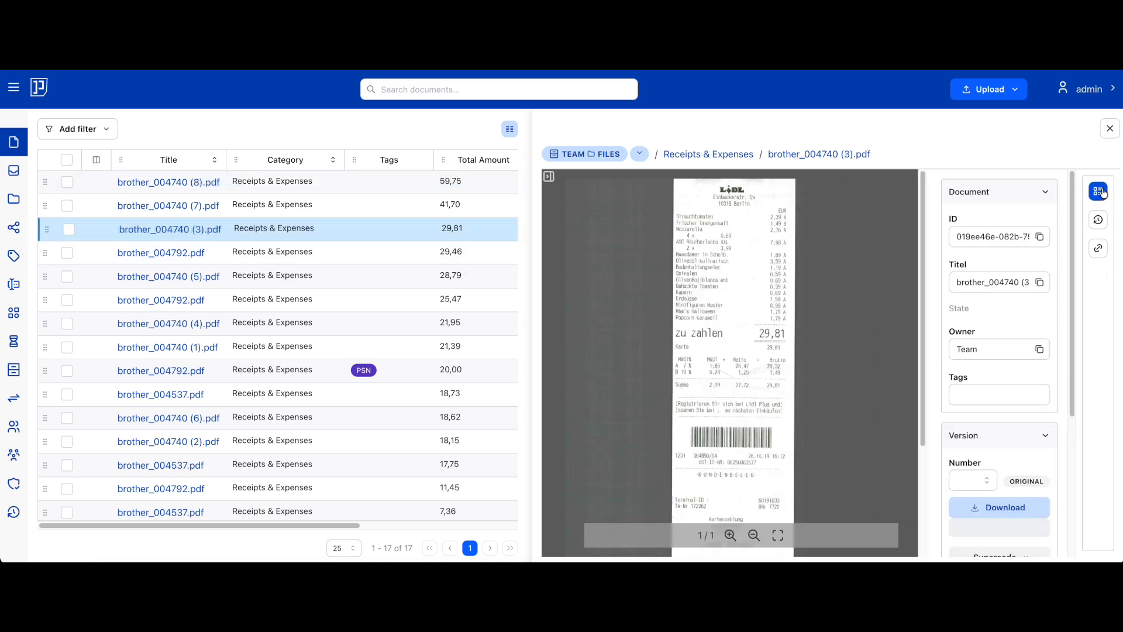
click(1045, 192)
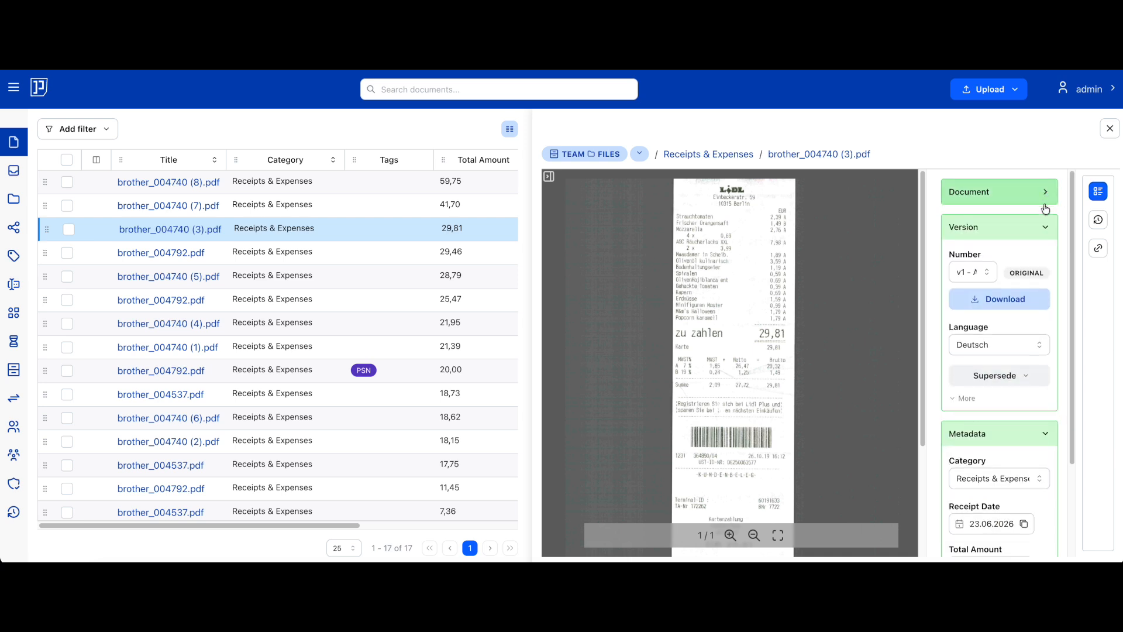
click(1058, 234)
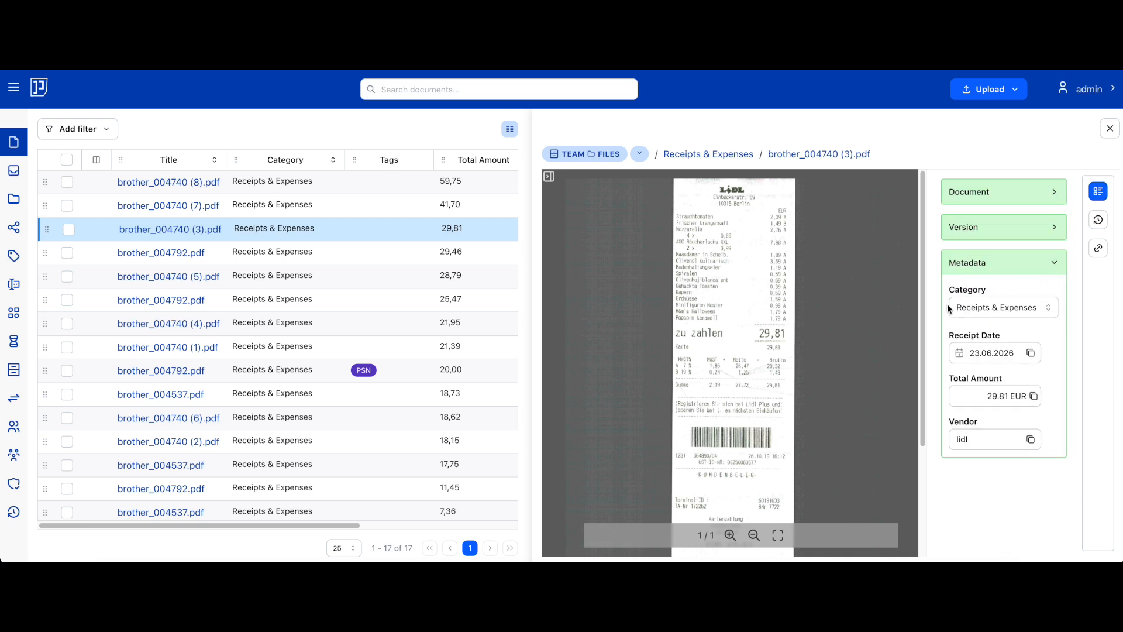
drag(930, 302, 883, 306)
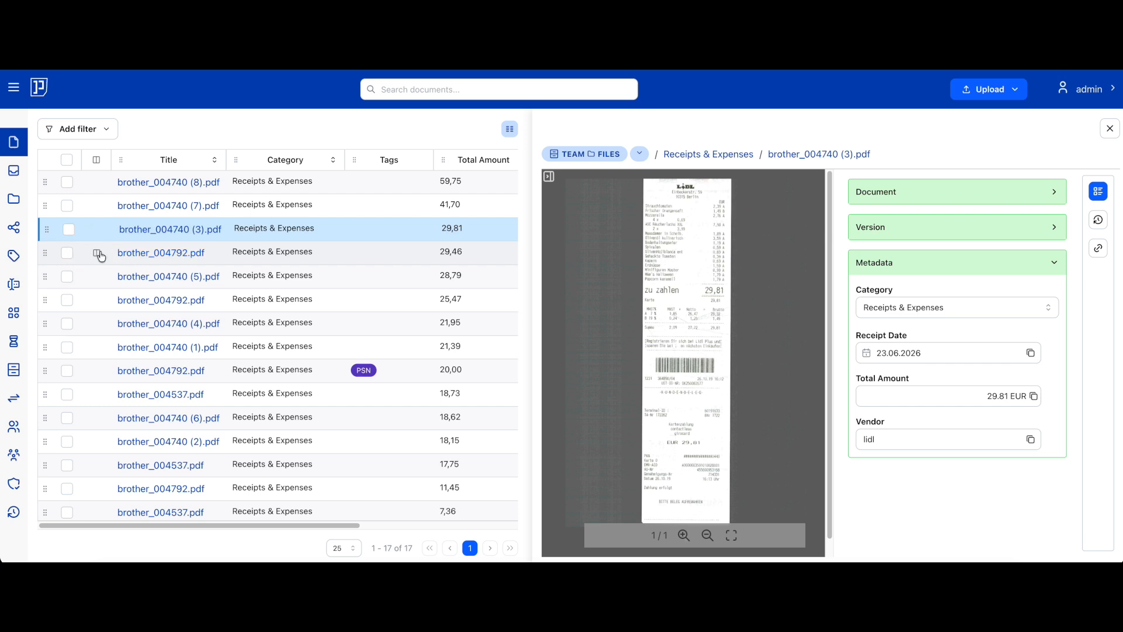
- Open the brother_004792.pdf receipt with the 29,46 amount and check its total amount and vendor metadata
click(97, 255)
double_click(451, 252)
click(1000, 396)
double_click(1007, 393)
double_click(883, 440)
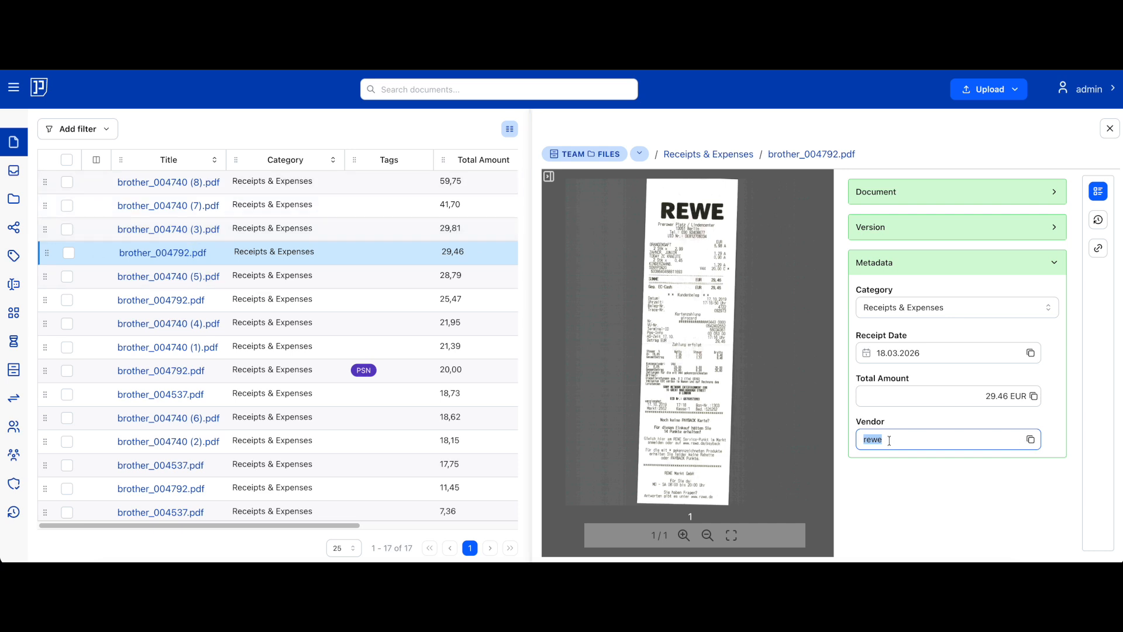
- Show the Vendor and Receipt Date custom fields as columns in the documents list
click(508, 130)
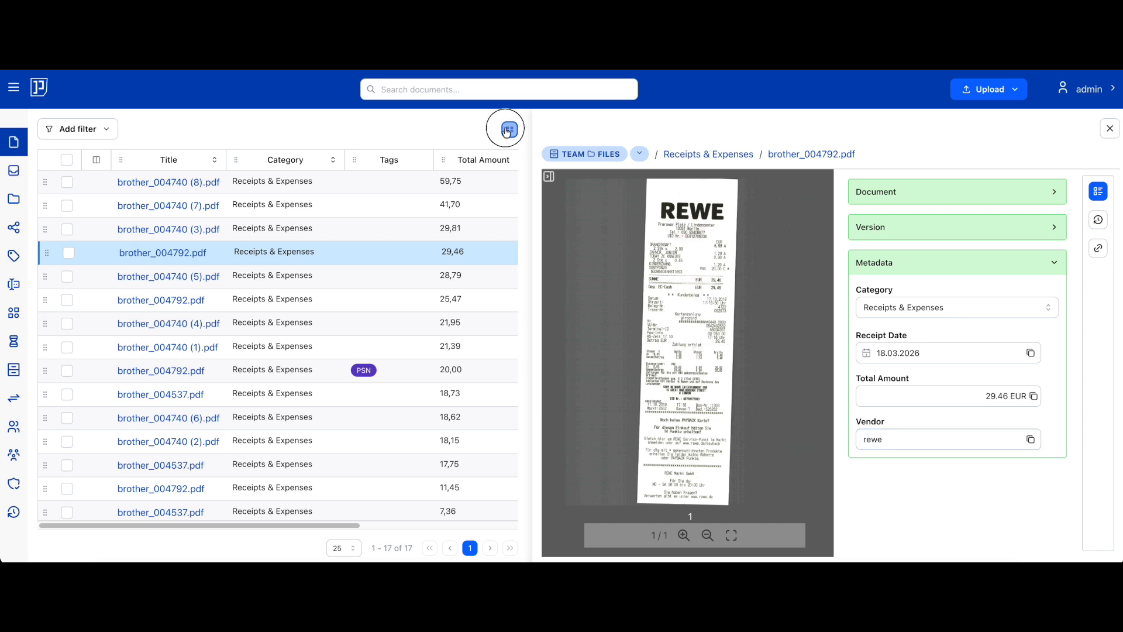
drag(503, 253, 501, 379)
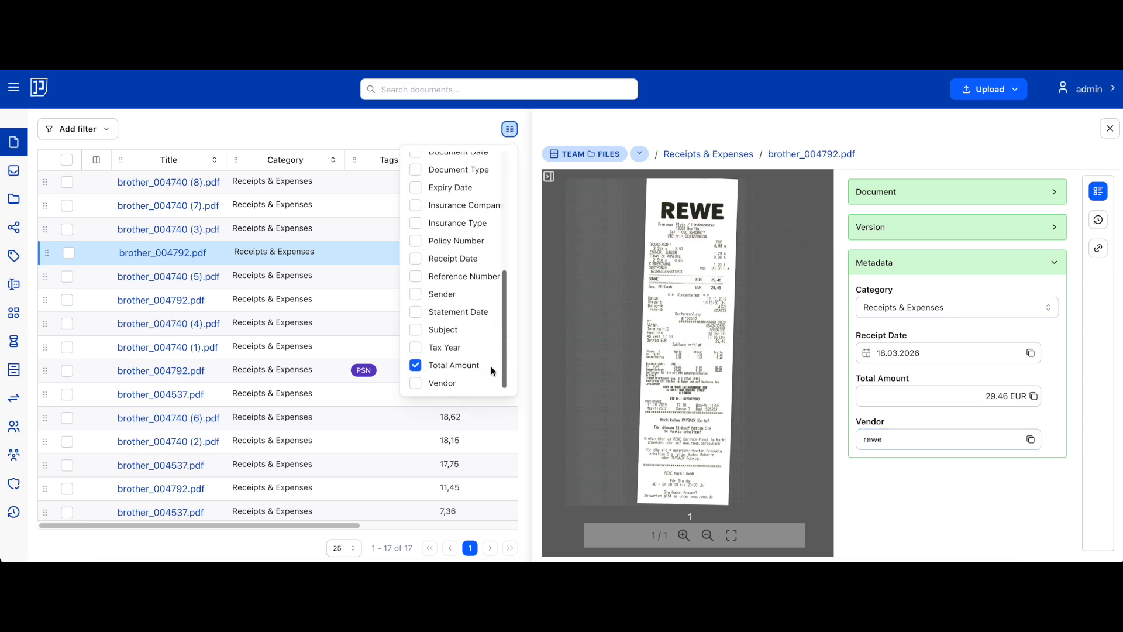
click(416, 382)
click(501, 357)
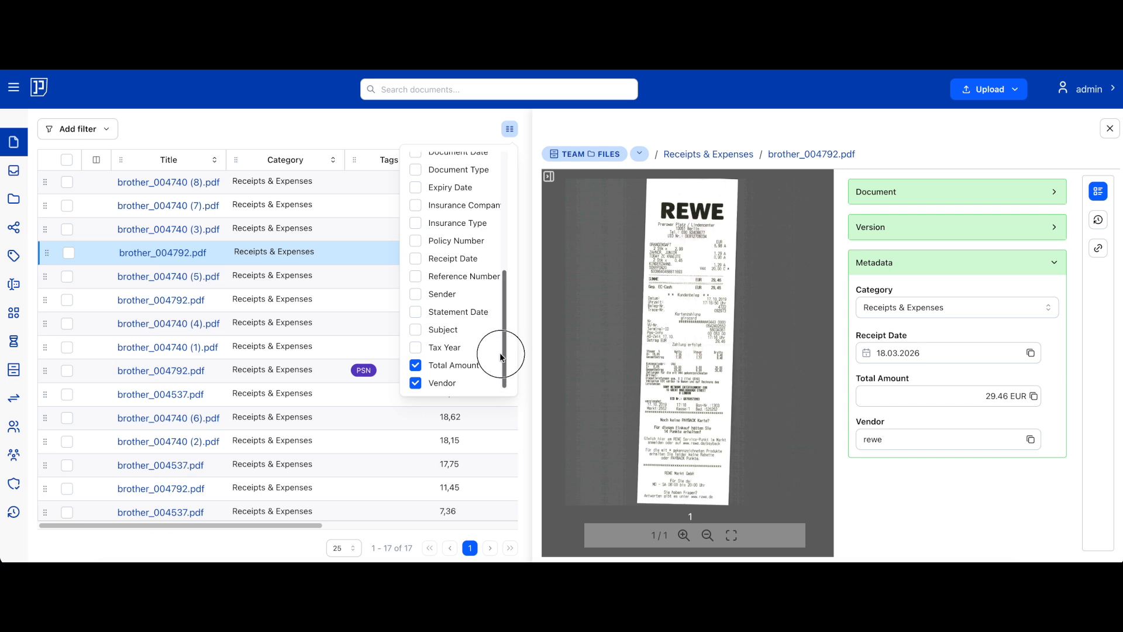
drag(503, 360, 502, 350)
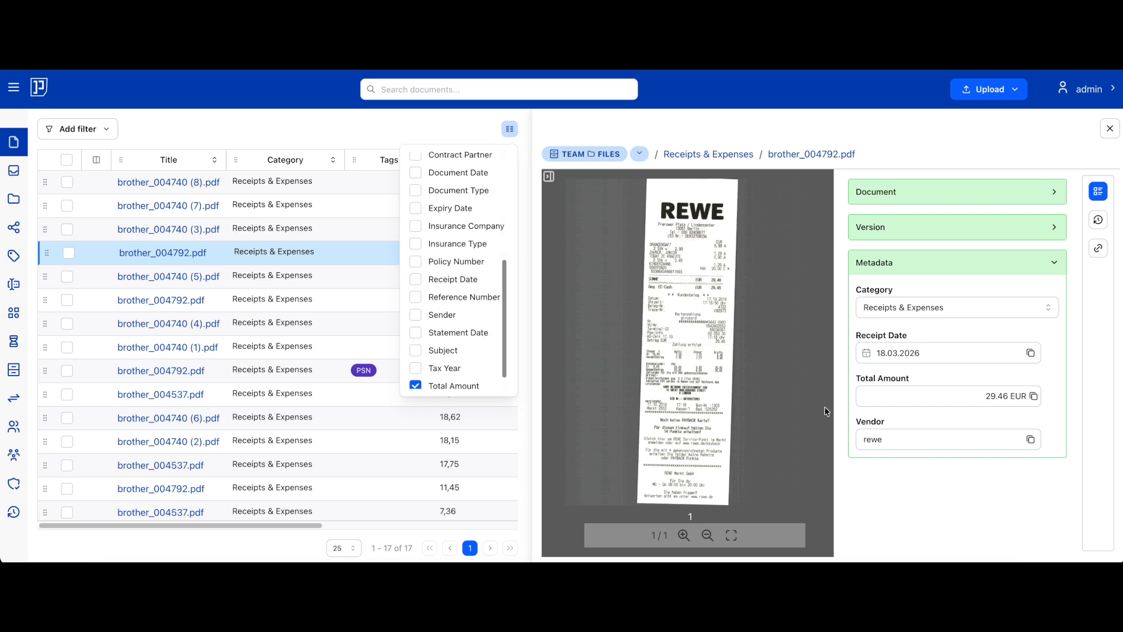
scroll(443, 236, up, 3)
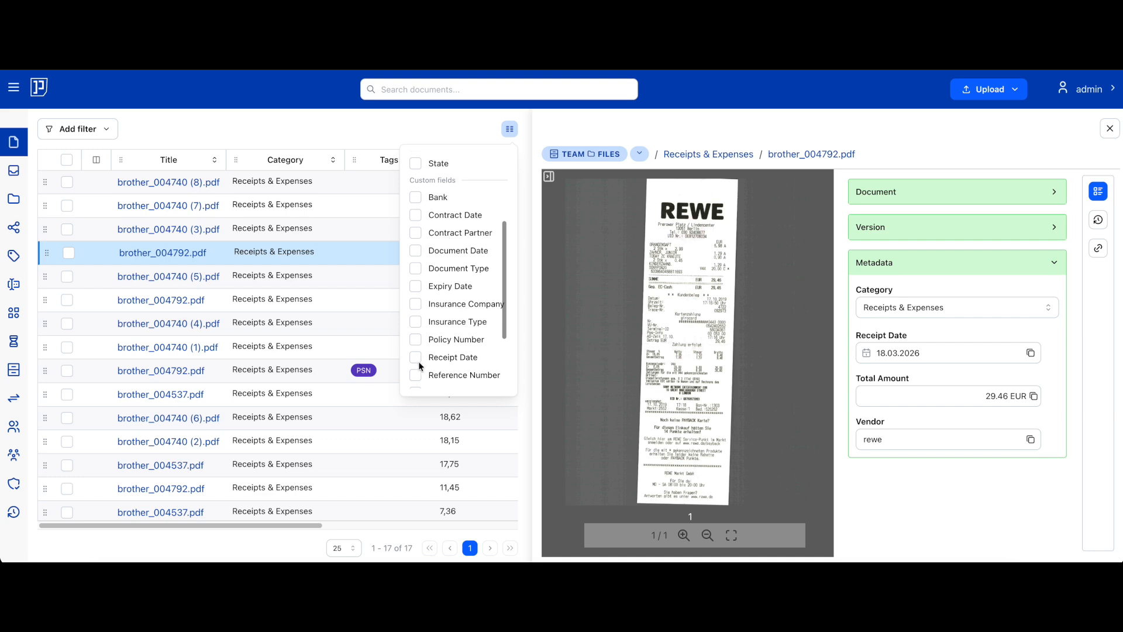
click(414, 356)
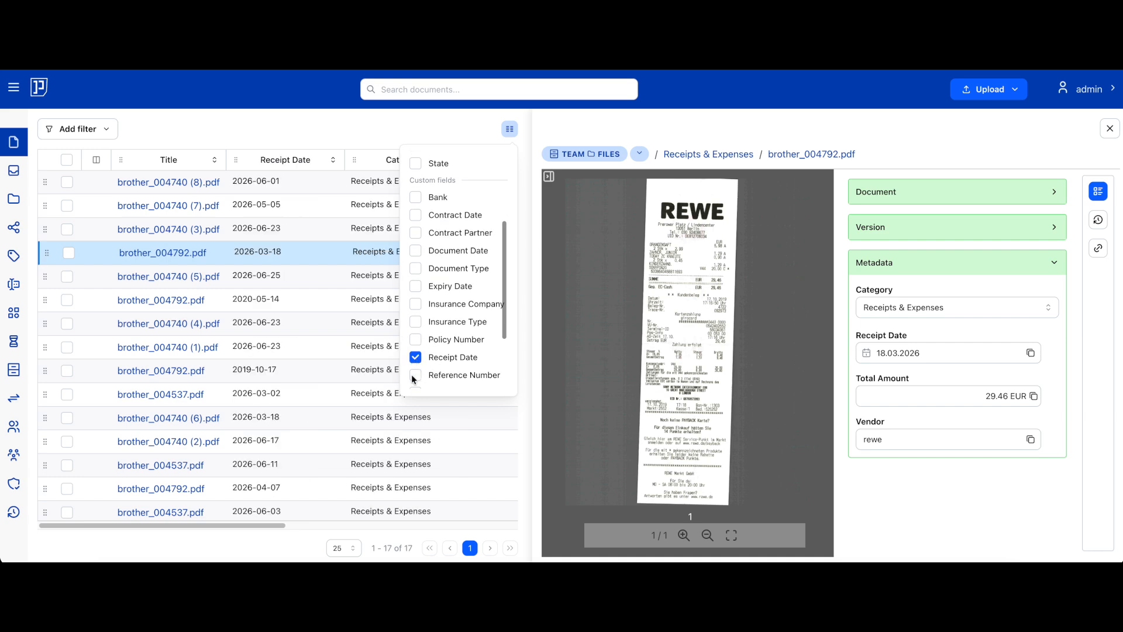
click(460, 135)
- Check the added Vendor column and hide the ID column from the documents list
drag(269, 525, 500, 524)
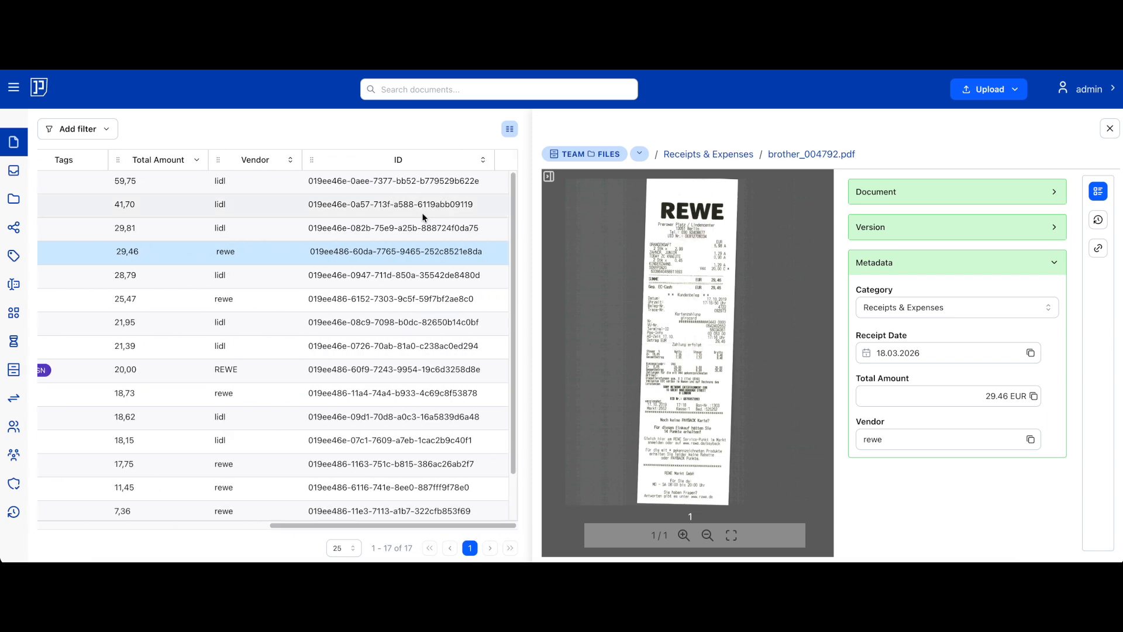
click(510, 129)
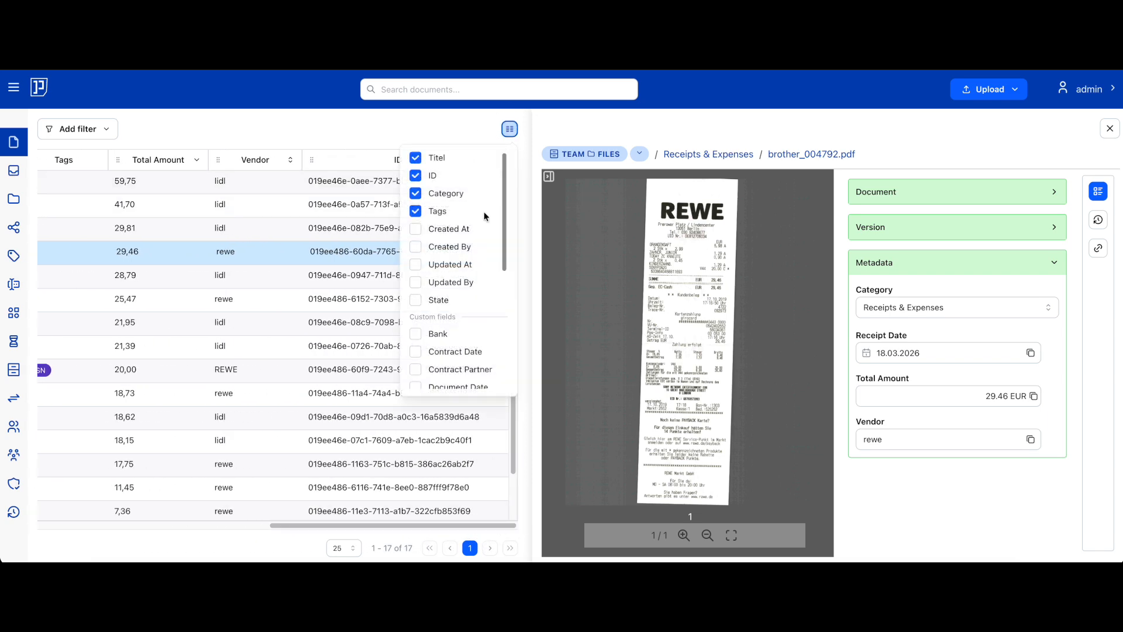
click(415, 177)
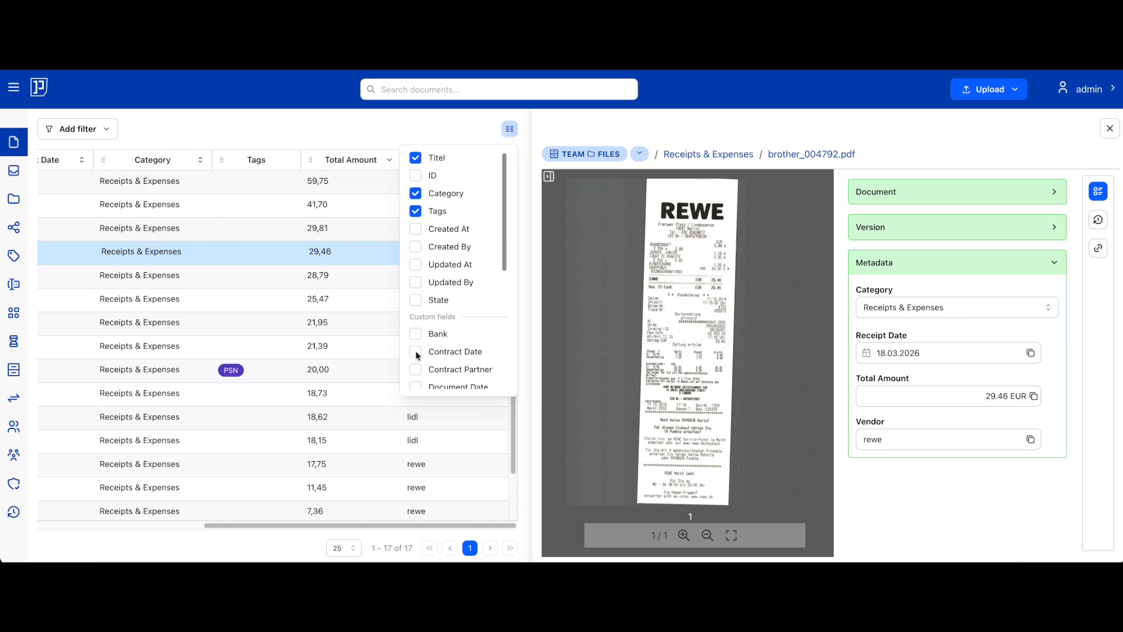
click(413, 113)
- Move the Vendor and Total Amount columns directly after Title, and widen Total Amount until its heading is fully readable
drag(409, 160, 79, 160)
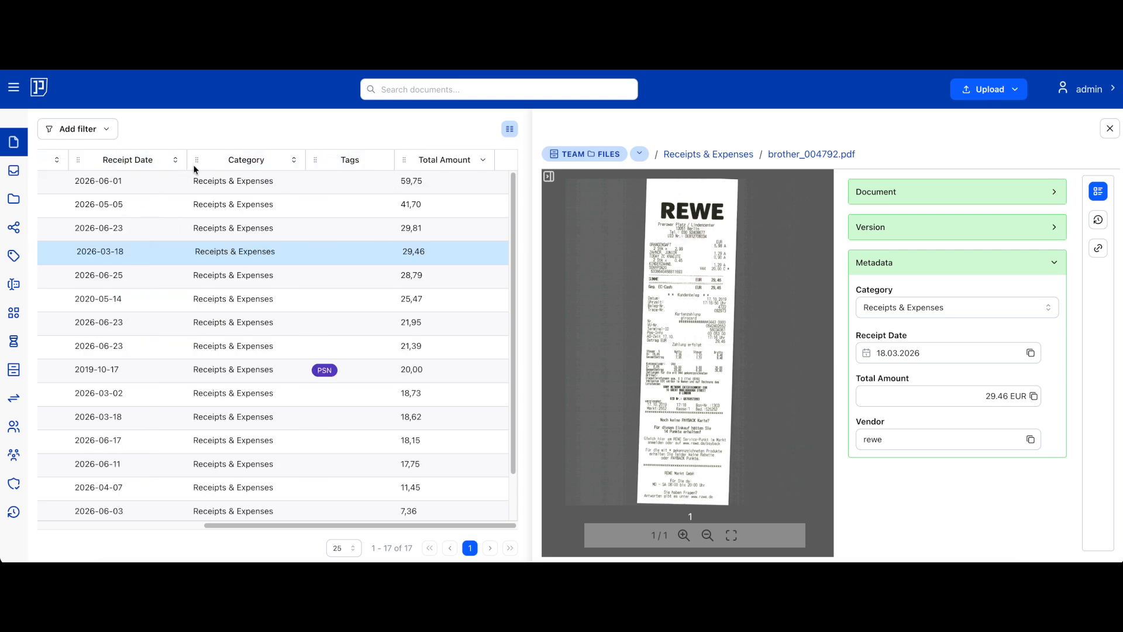
drag(243, 166, 111, 163)
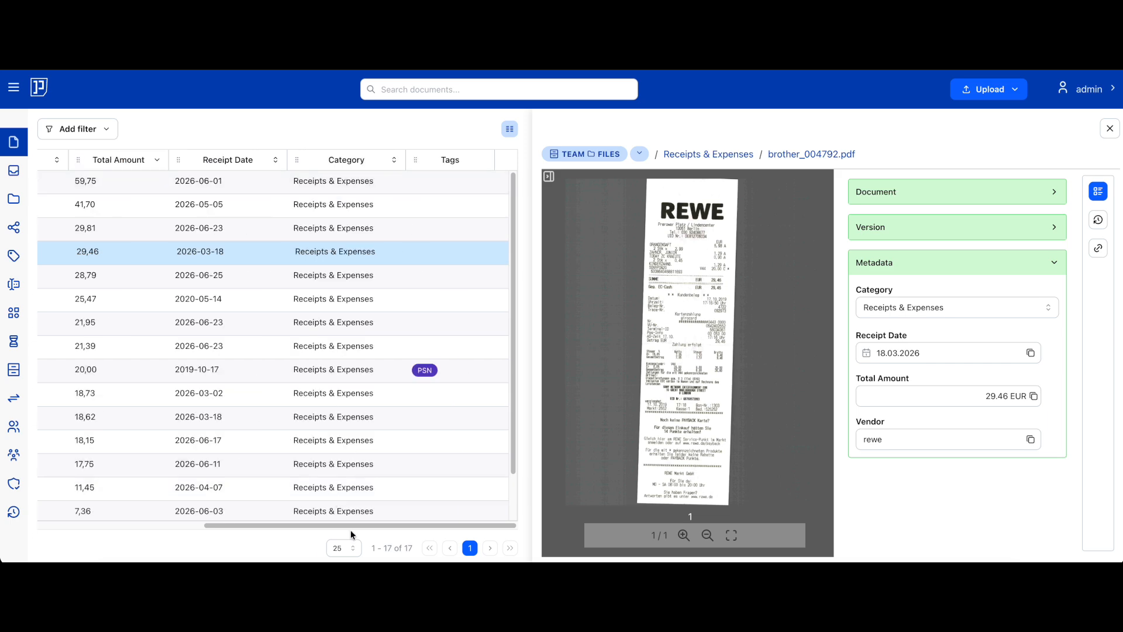
drag(352, 526, 166, 511)
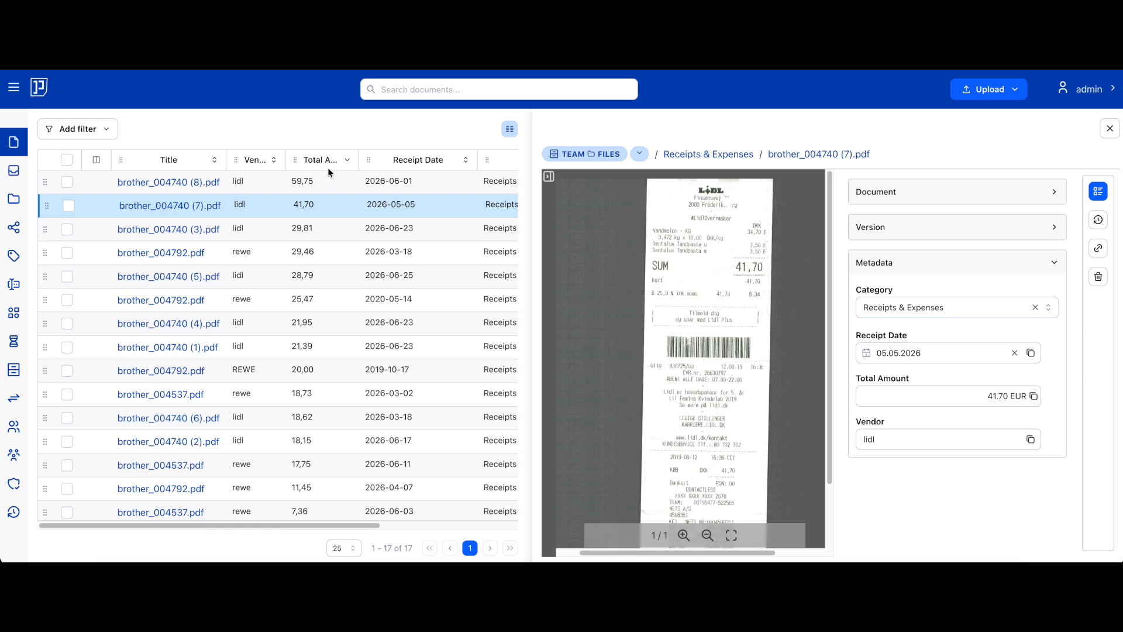
drag(359, 159, 377, 158)
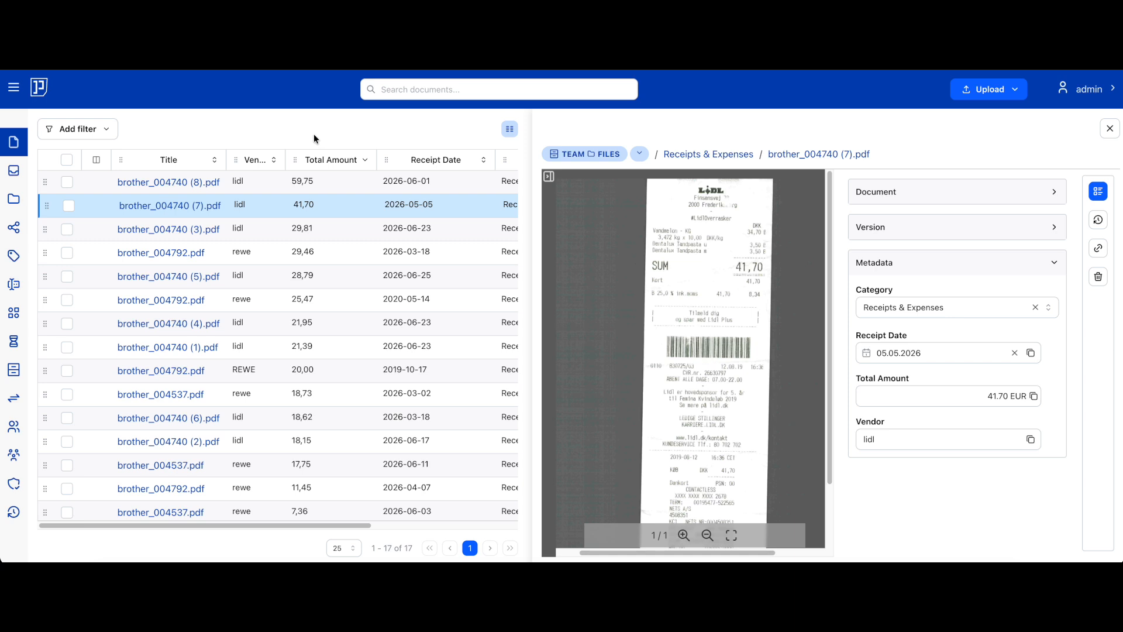
- Examine which metadata fields are available as document filters
click(99, 130)
mouse_move(92, 235)
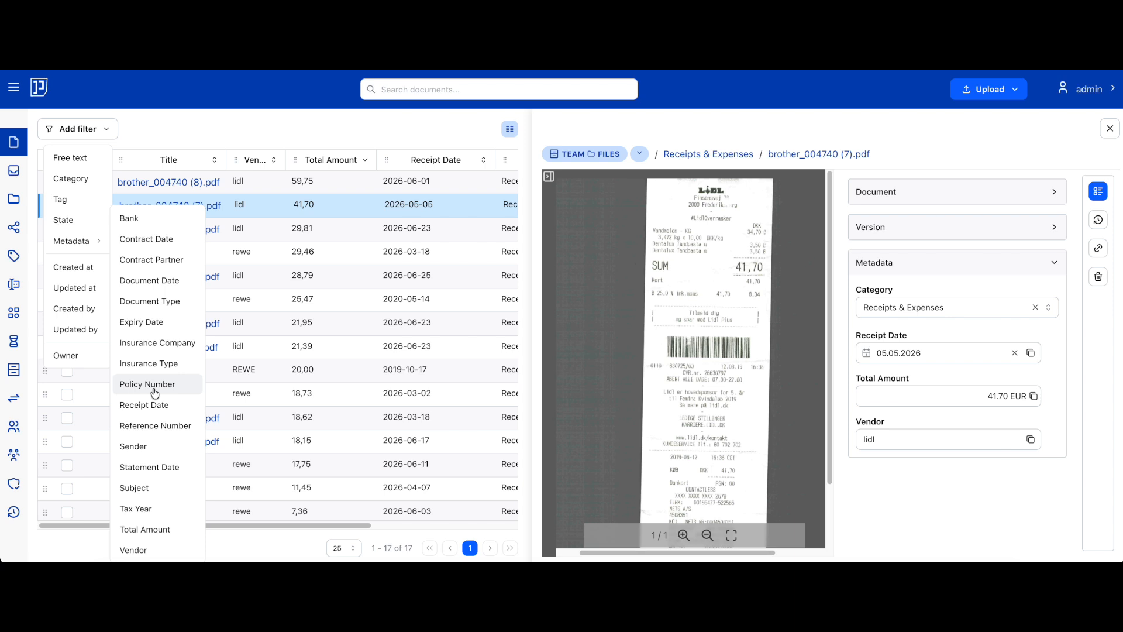
click(143, 130)
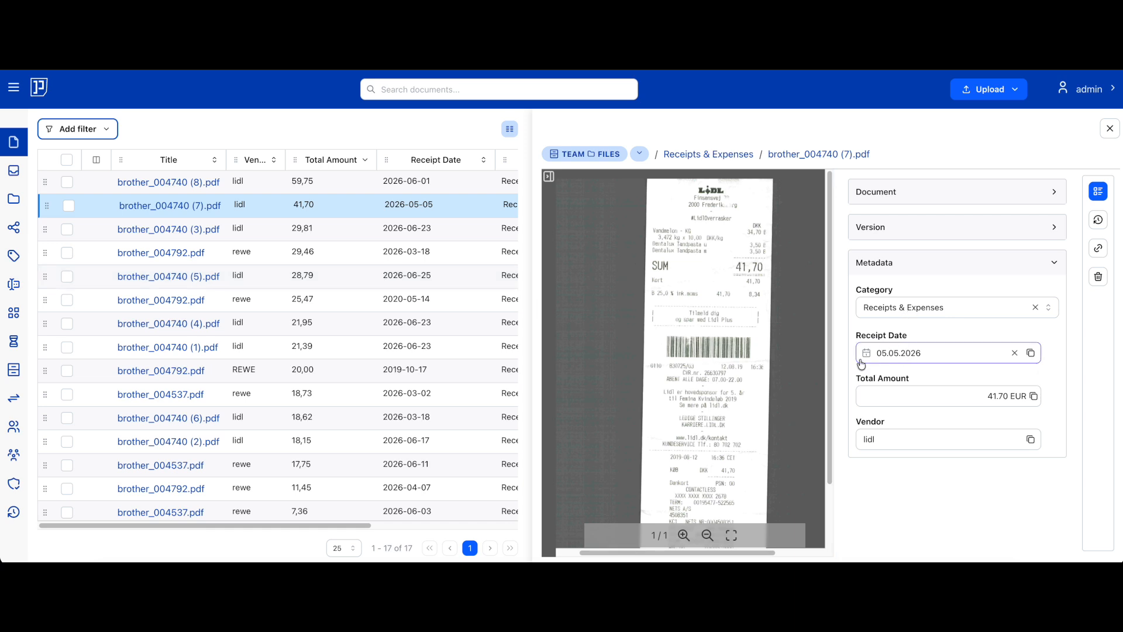
- Add a Category filter to the documents list with the condition "is any of" Receipts & Expenses
click(94, 129)
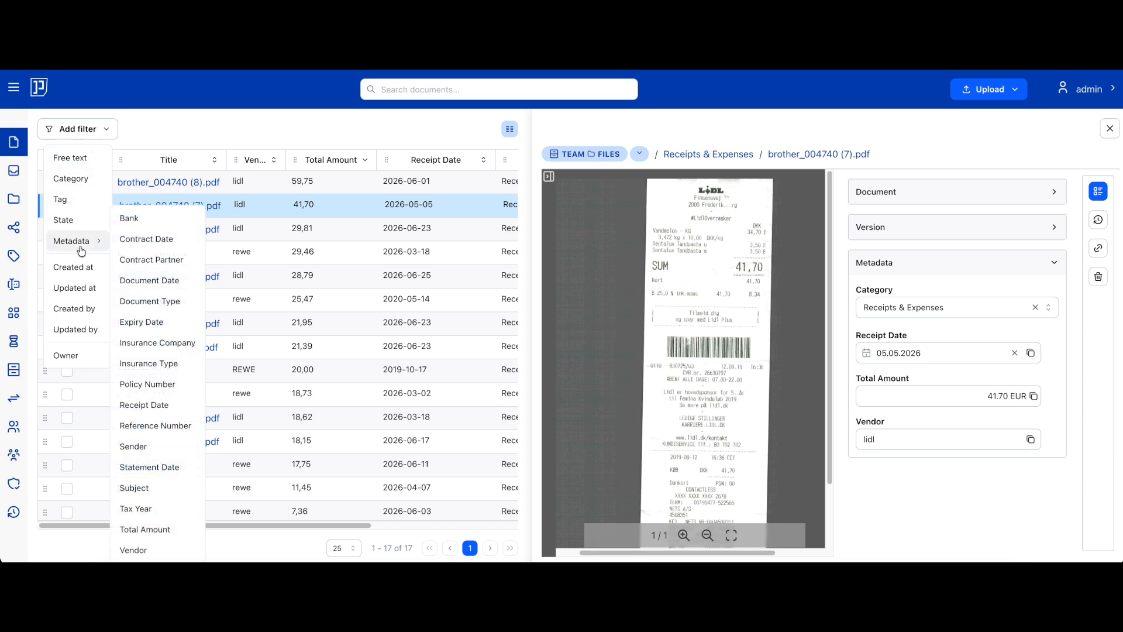
click(81, 181)
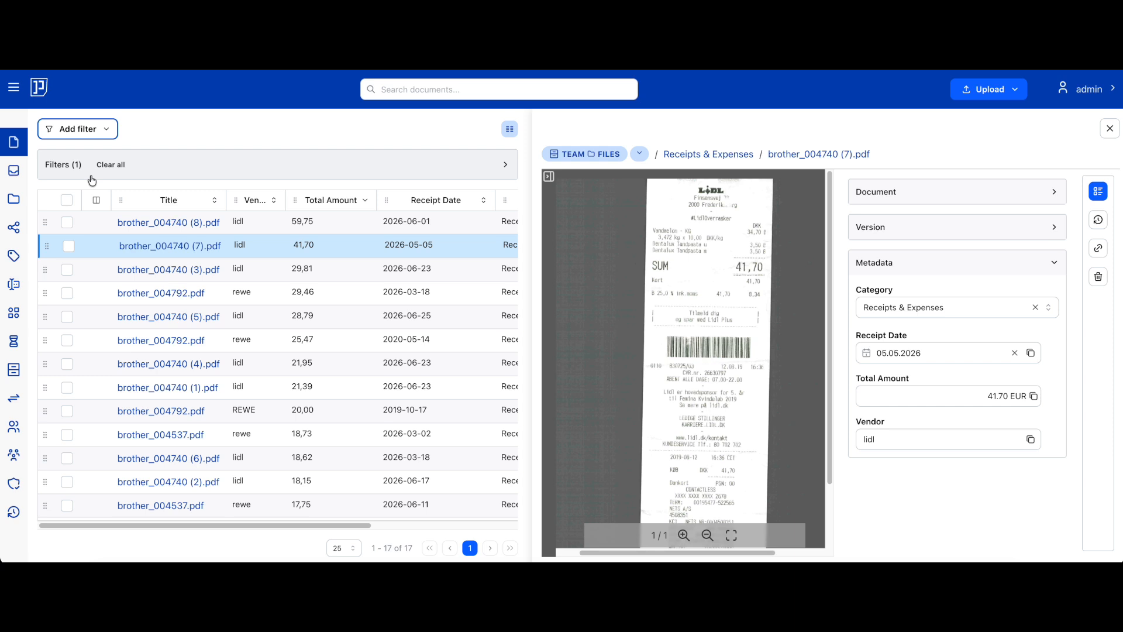
click(504, 165)
click(198, 215)
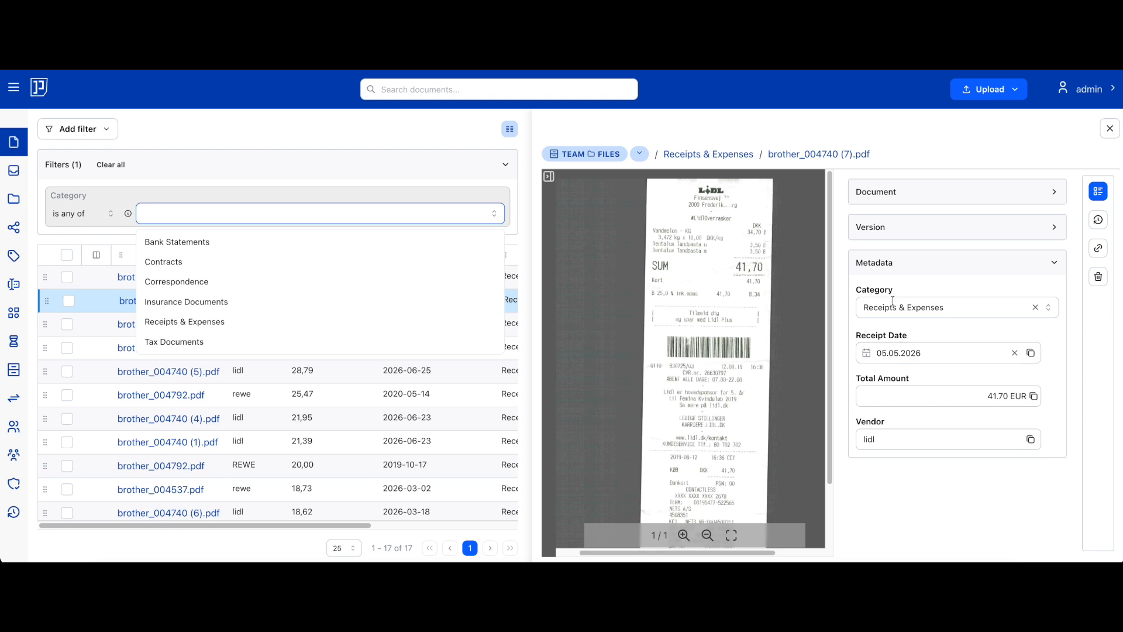
click(184, 323)
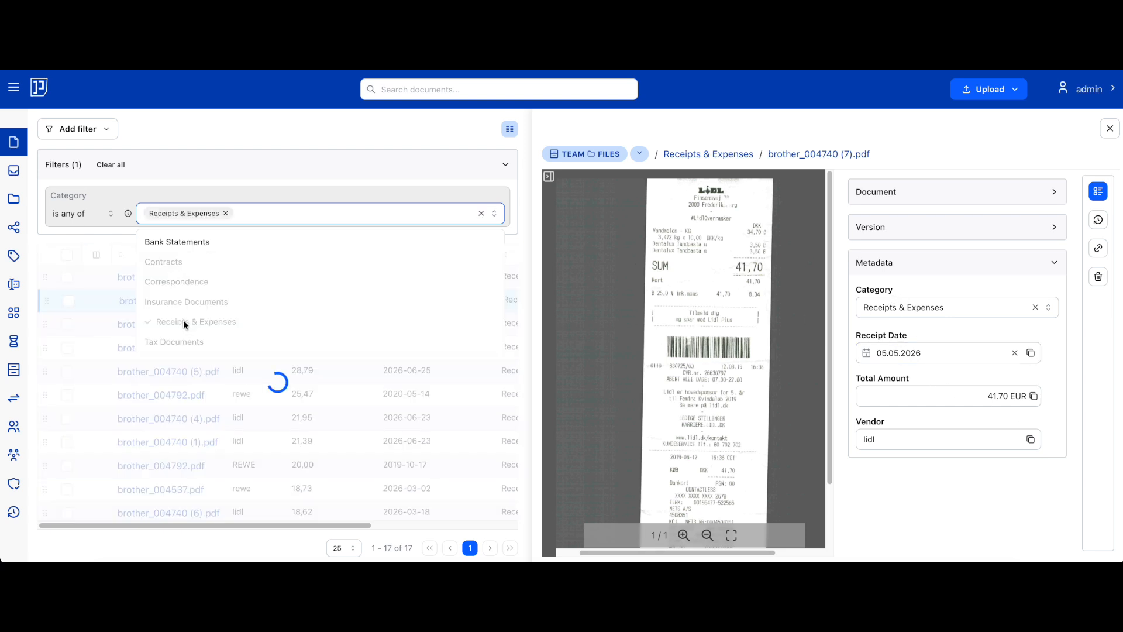
- Add a Total Amount metadata filter to the documents list with the condition > 22
click(232, 167)
click(231, 167)
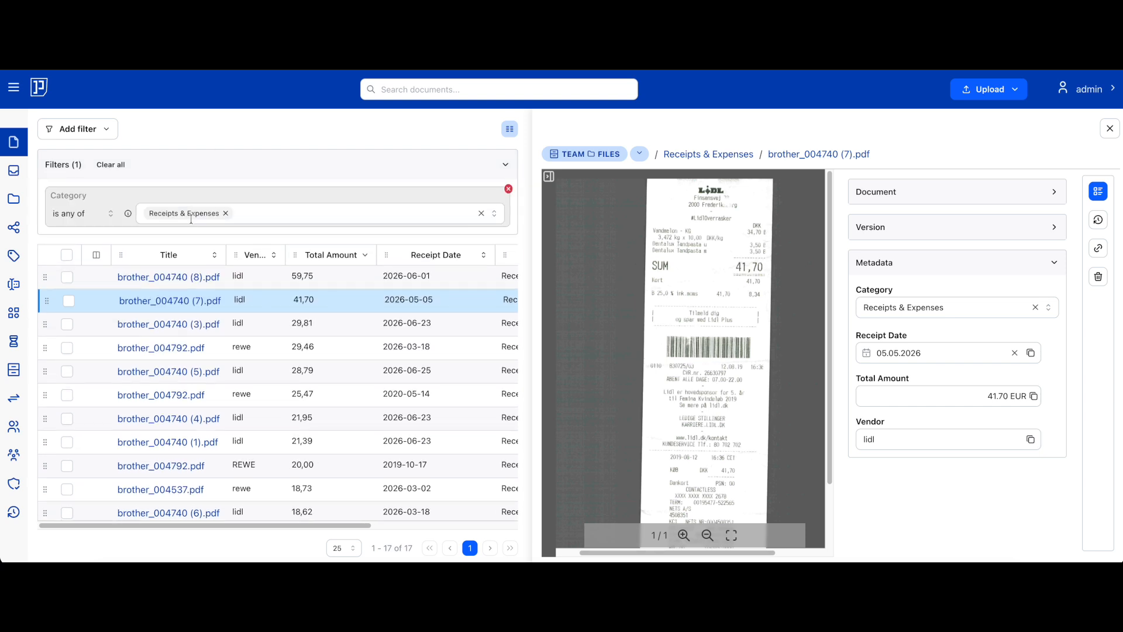
click(90, 134)
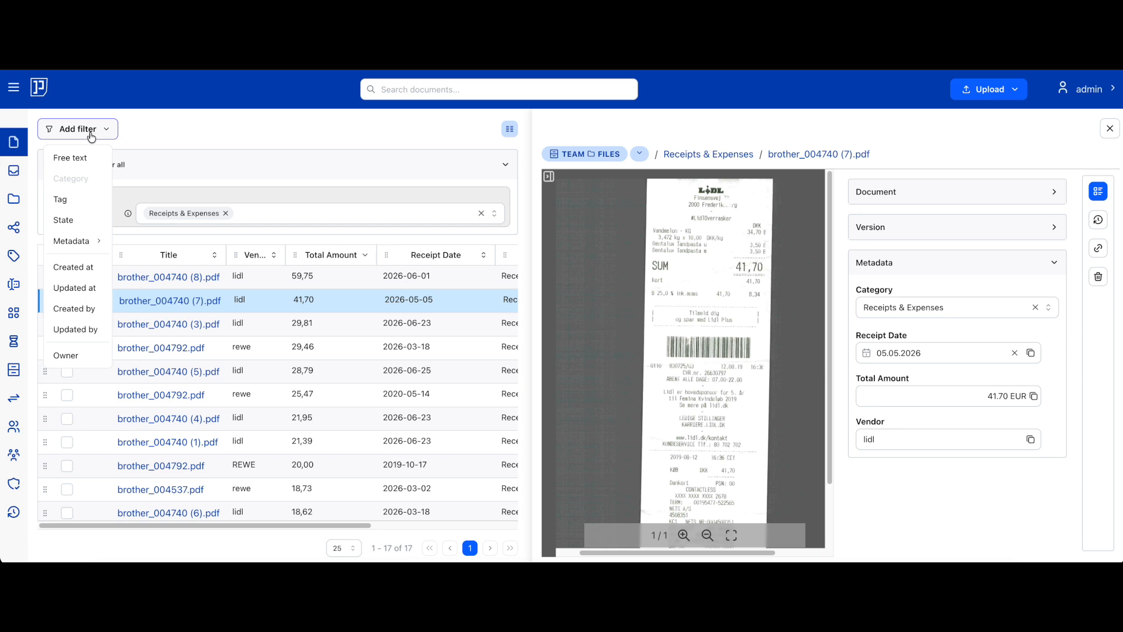
mouse_move(88, 241)
click(124, 264)
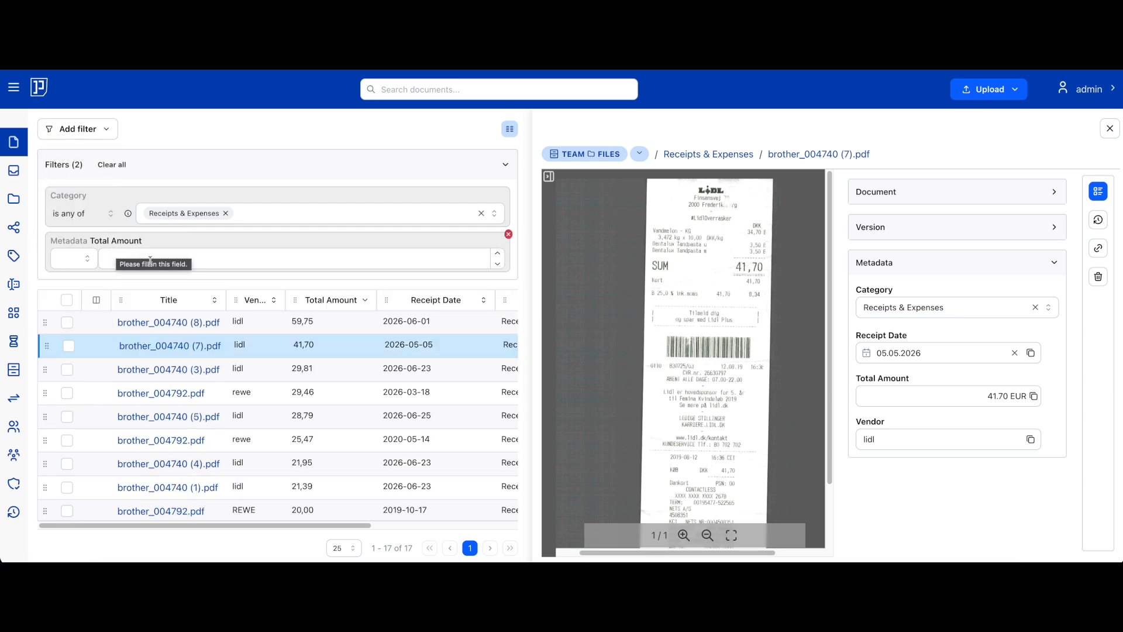
click(88, 260)
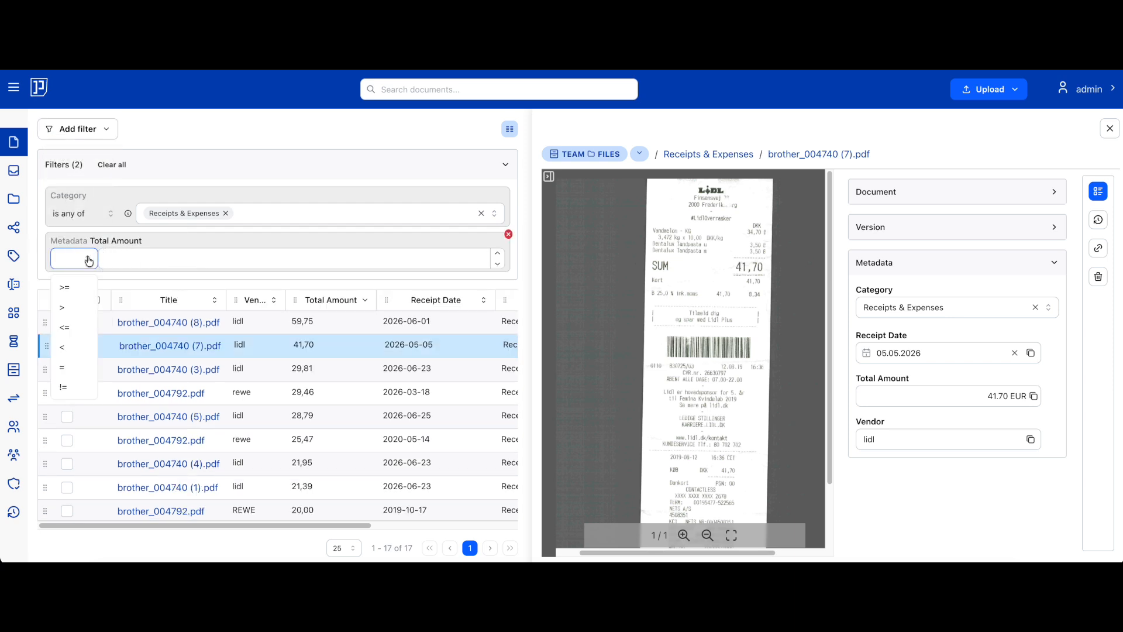
click(196, 247)
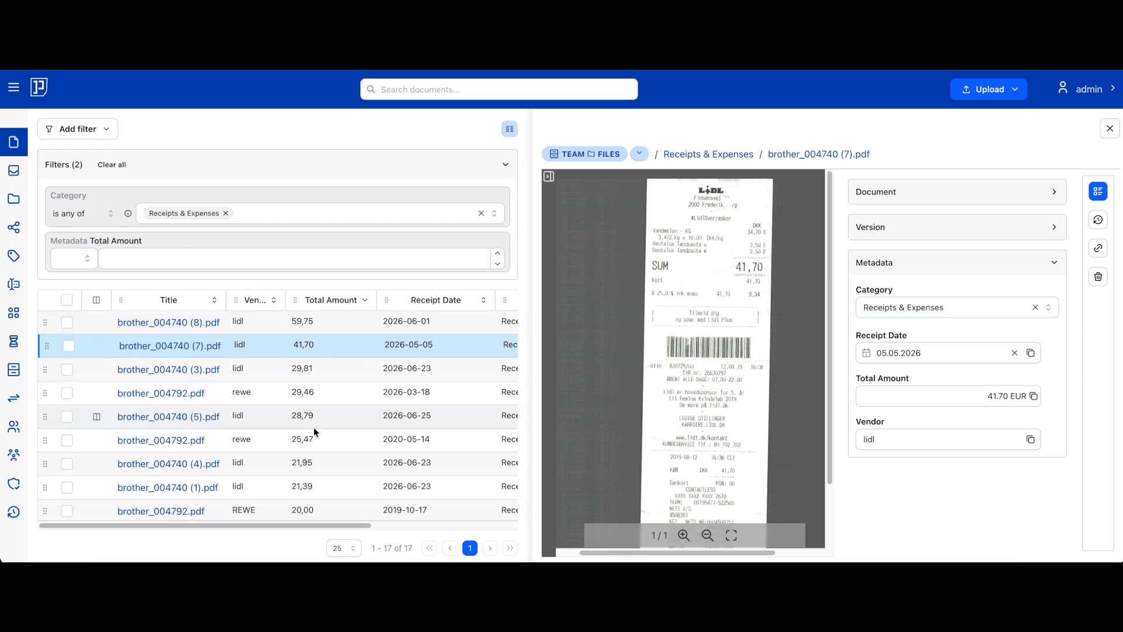
scroll(346, 447, down, 5)
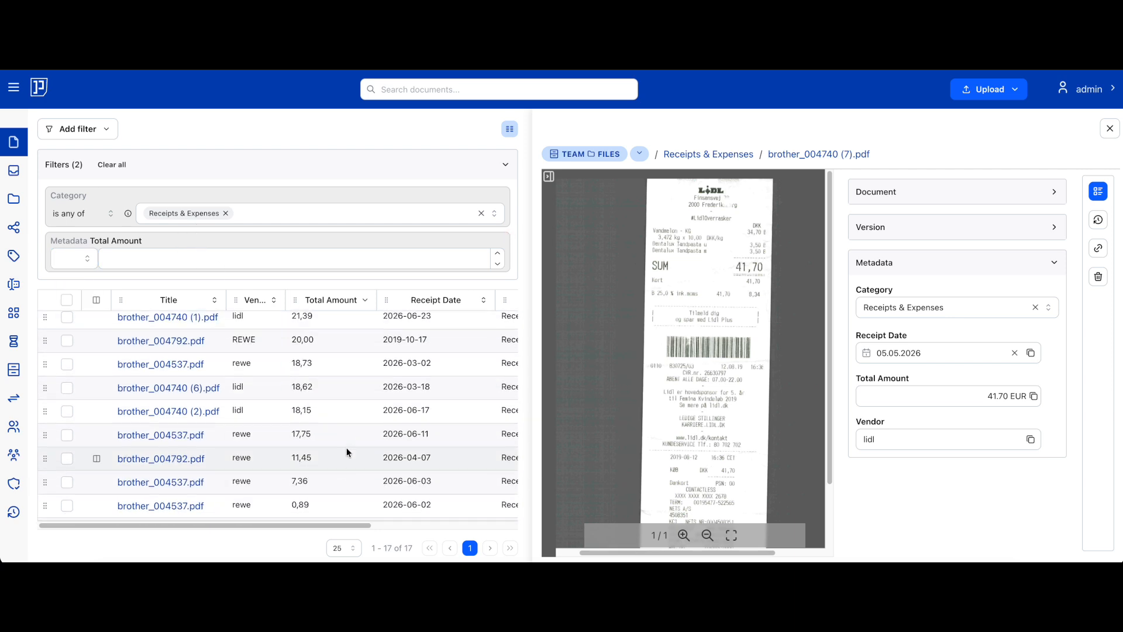
scroll(347, 448, up, 5)
click(82, 258)
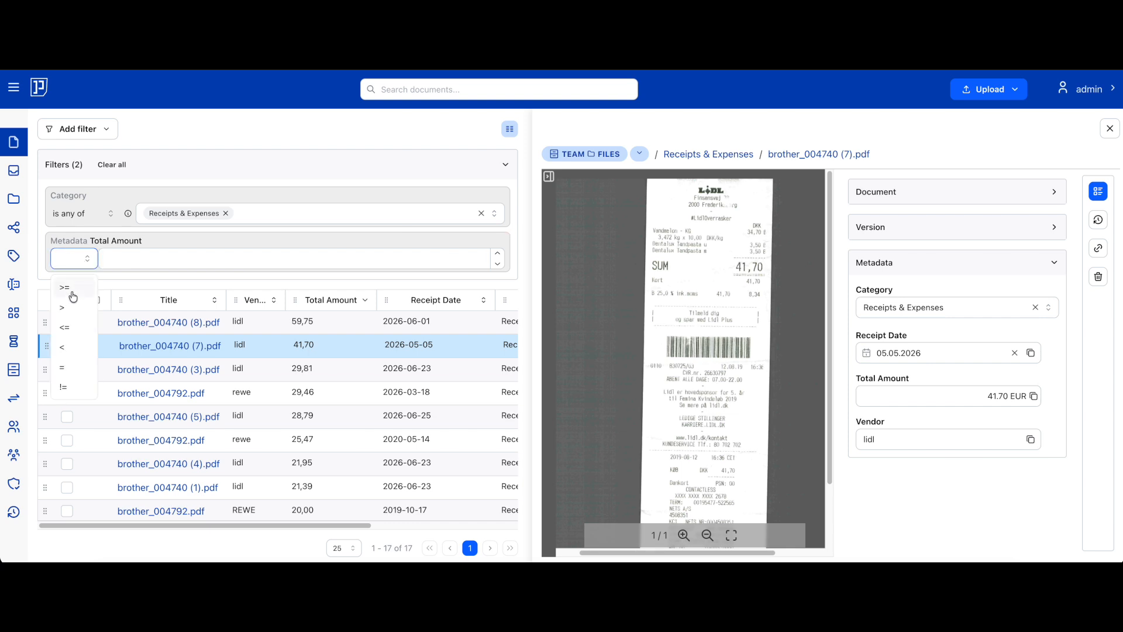
click(63, 307)
click(157, 262)
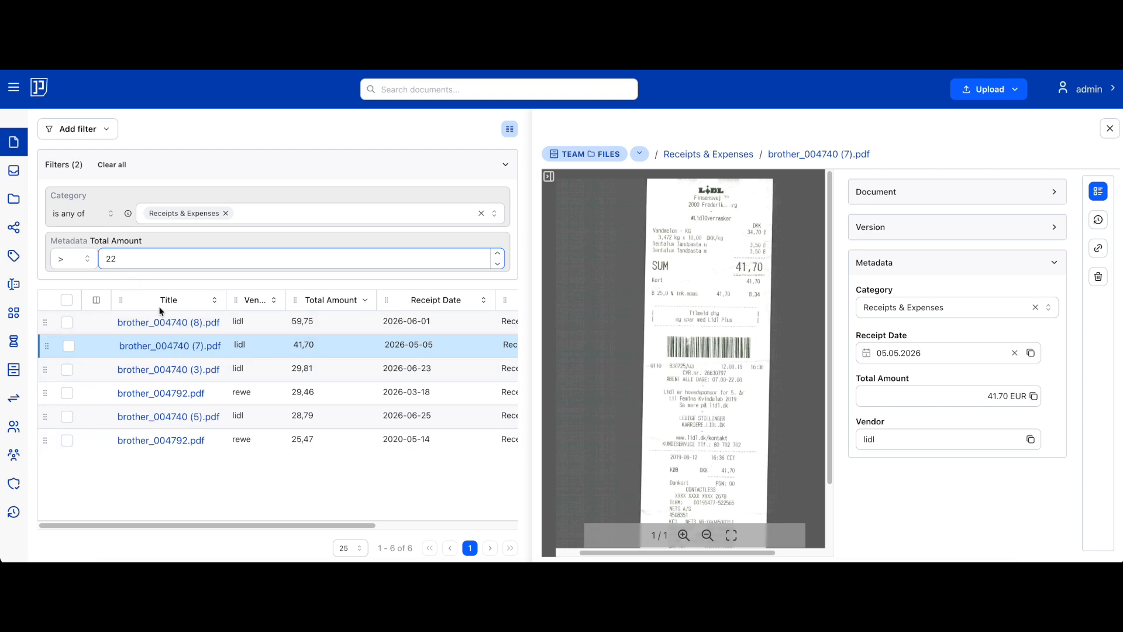
- Add a Receipt Date metadata filter to the documents list with the condition > 2026-06-01
click(412, 323)
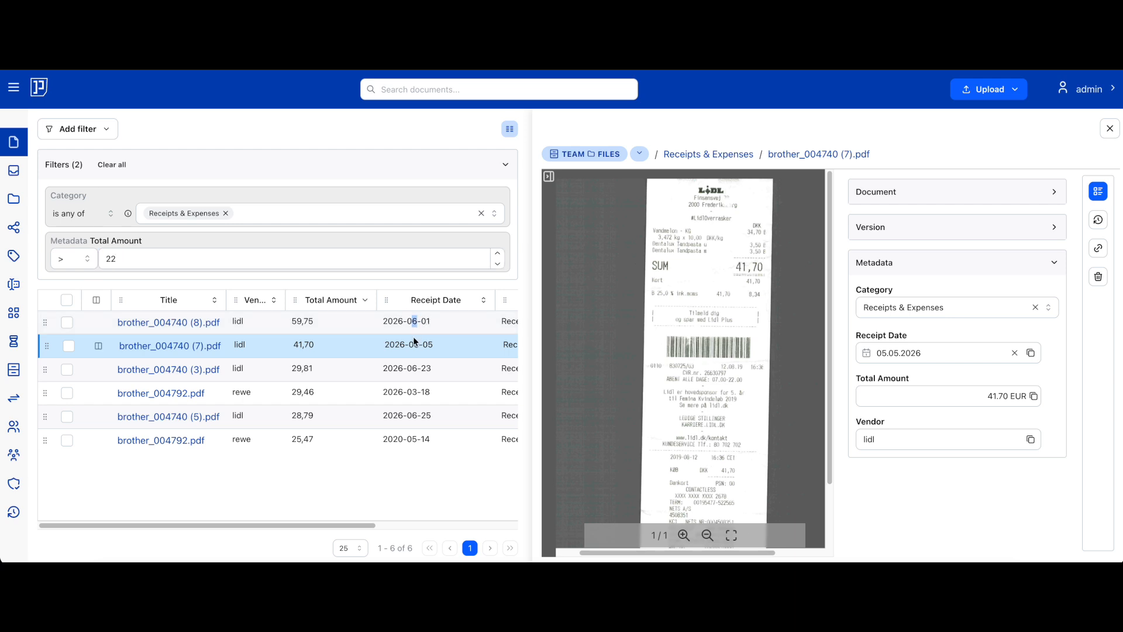
double_click(415, 344)
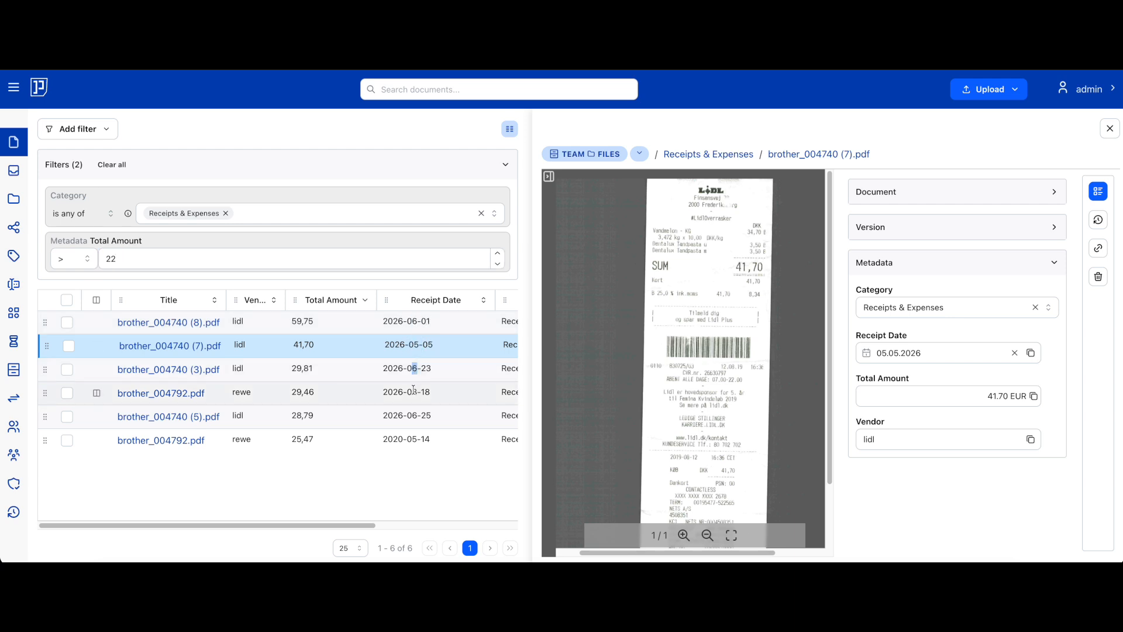
click(78, 128)
mouse_move(73, 240)
click(137, 248)
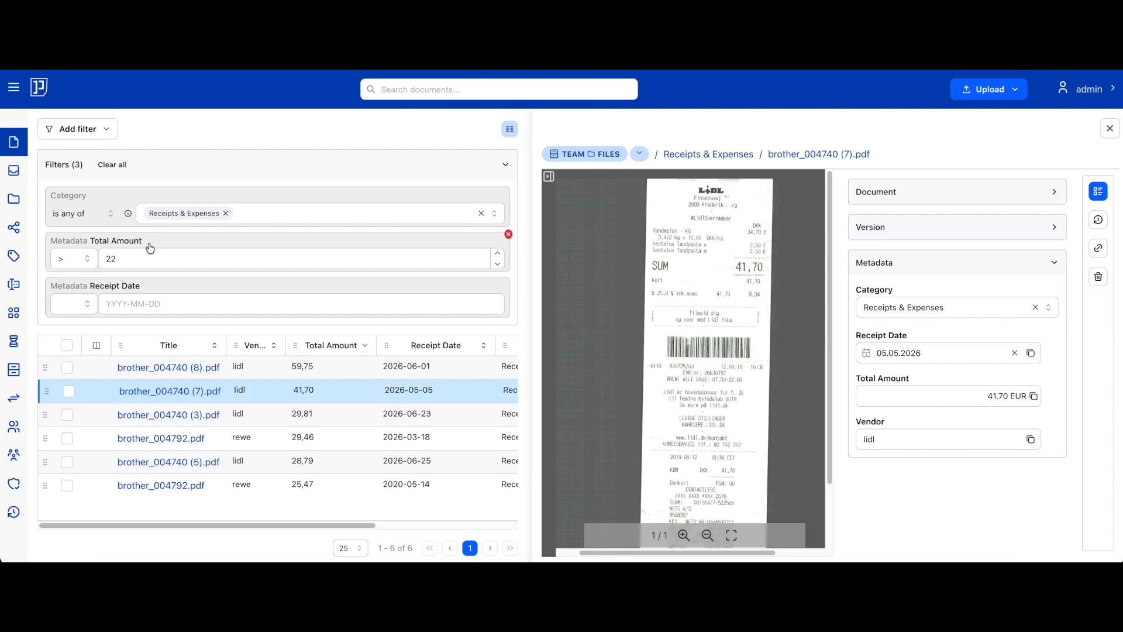
click(86, 304)
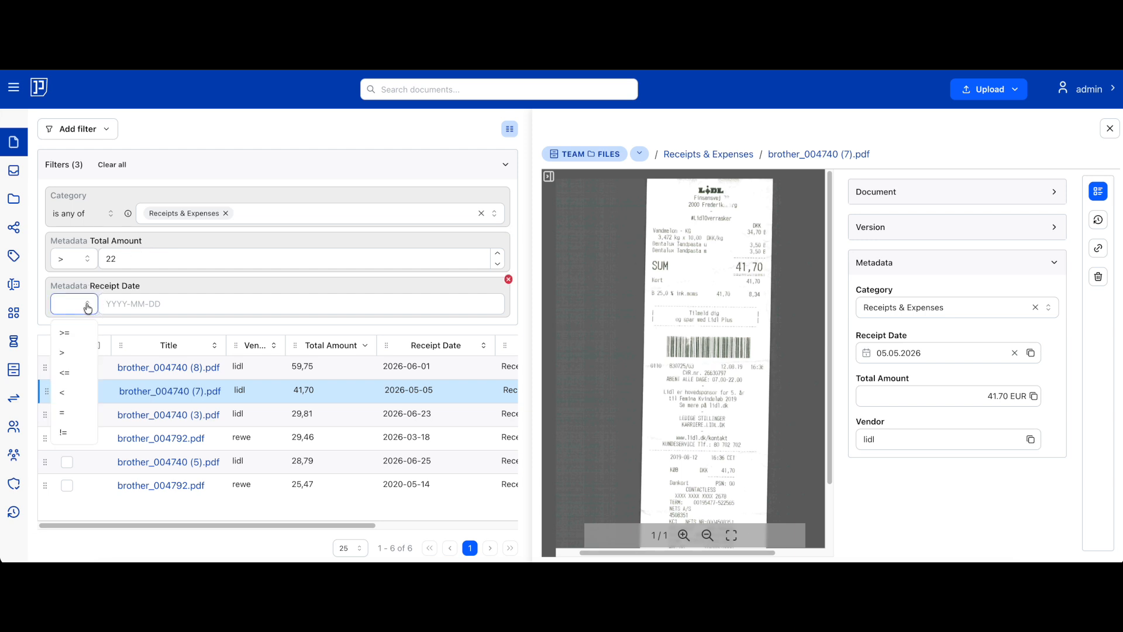
click(79, 351)
click(132, 305)
click(119, 382)
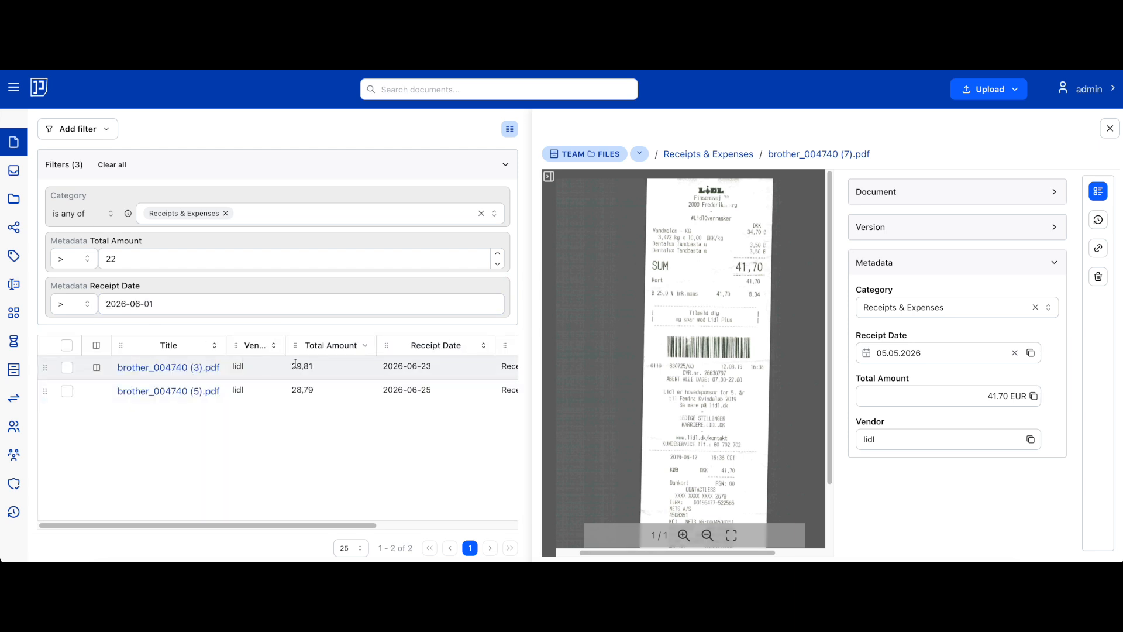
- Check the receipt dates and total amount of the listed documents against the active filters
drag(445, 369, 384, 367)
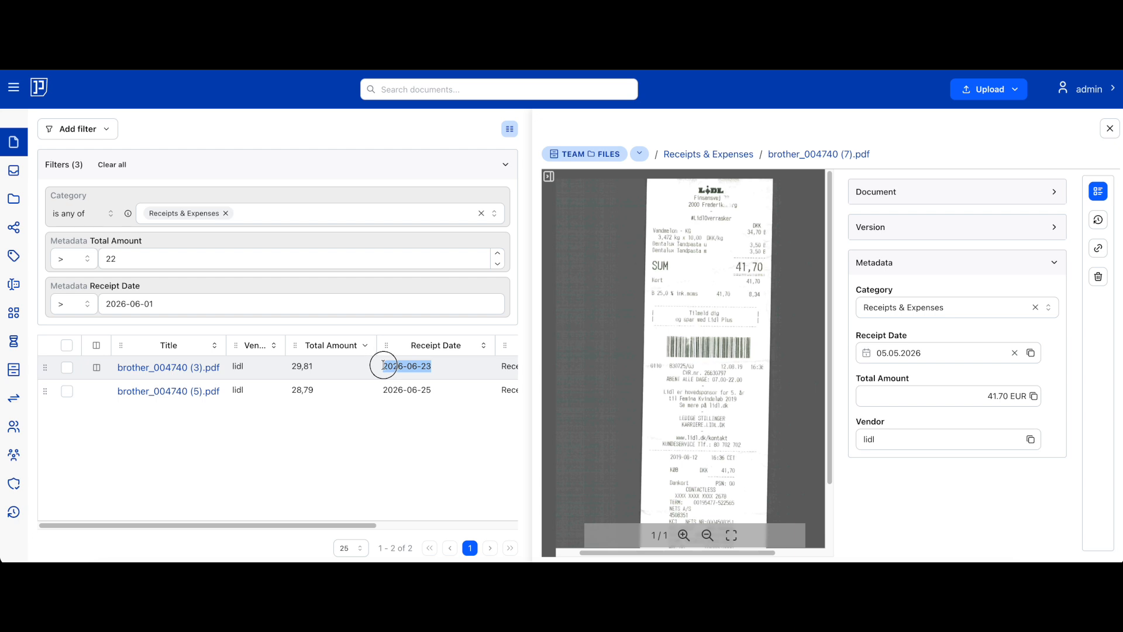
drag(441, 389, 379, 392)
drag(322, 367, 292, 370)
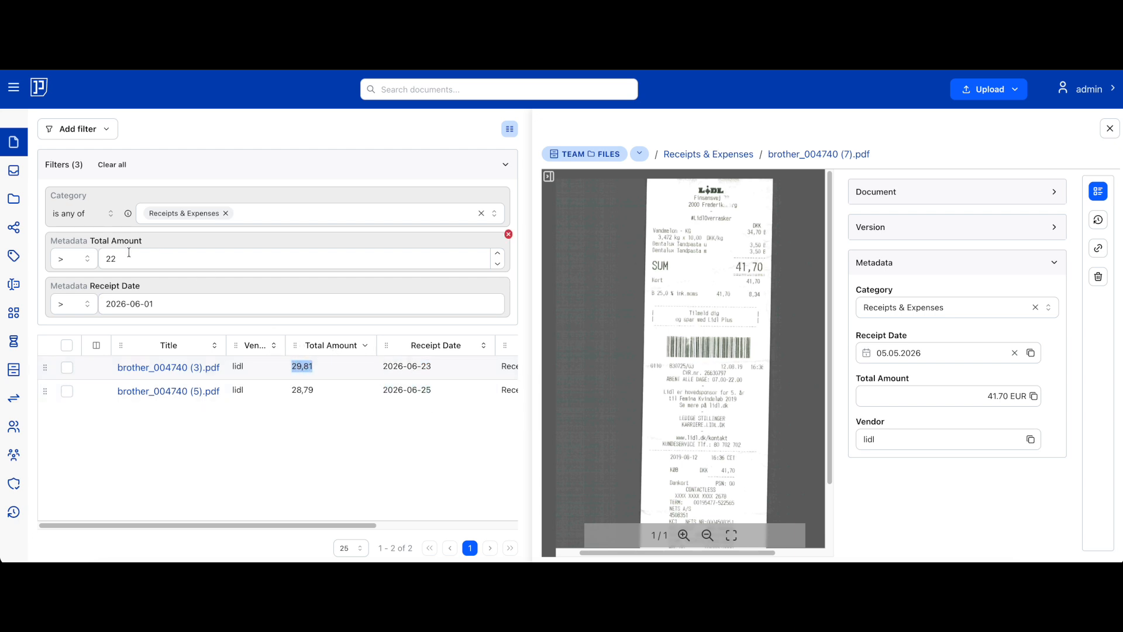
- Change the Receipt Date filter's operator to < and check the dates of the listed receipts
click(85, 310)
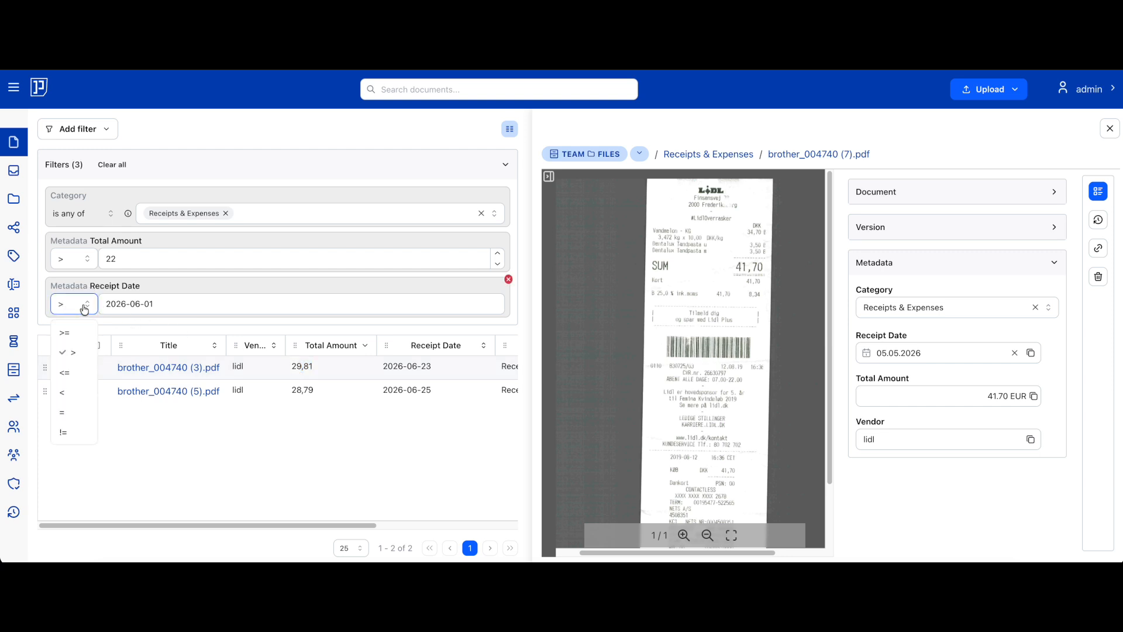
click(71, 393)
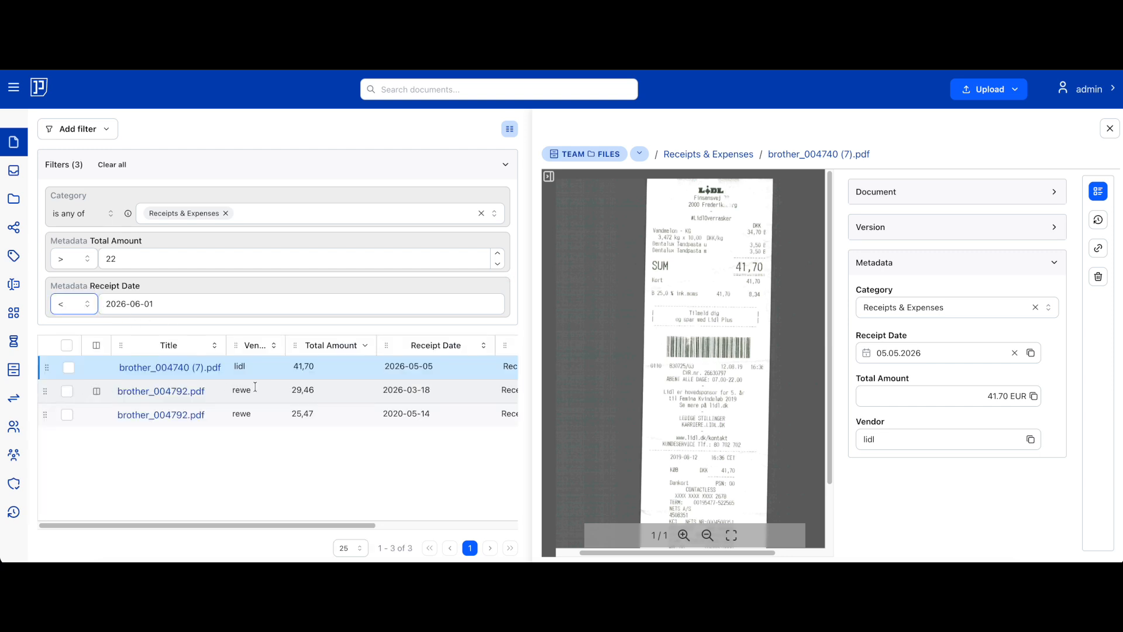
drag(434, 372, 374, 368)
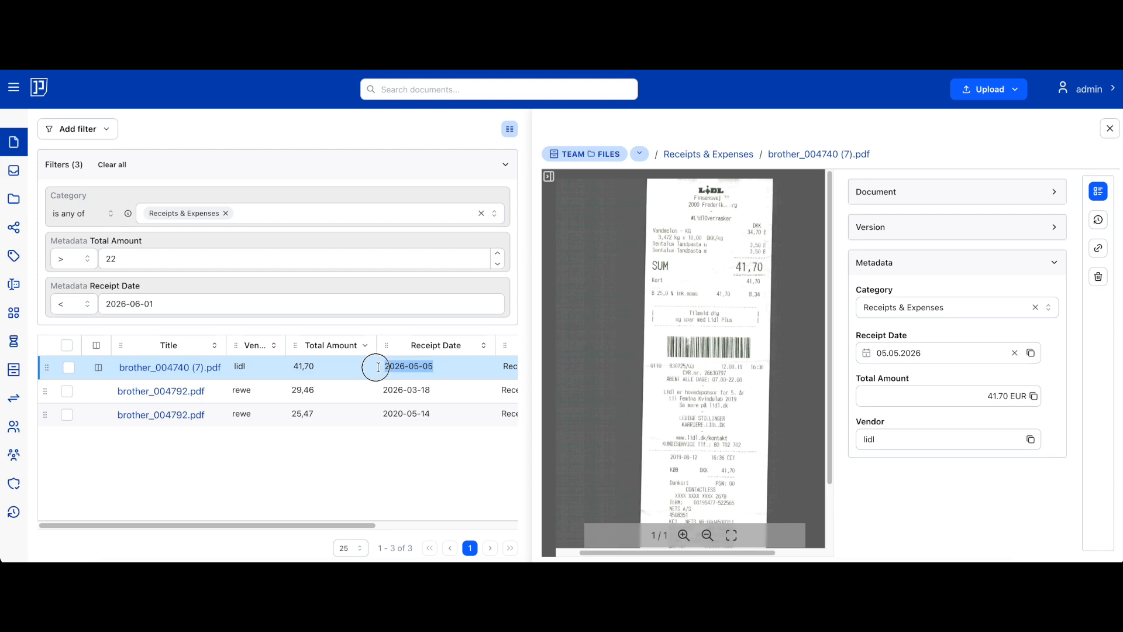
drag(431, 389, 364, 392)
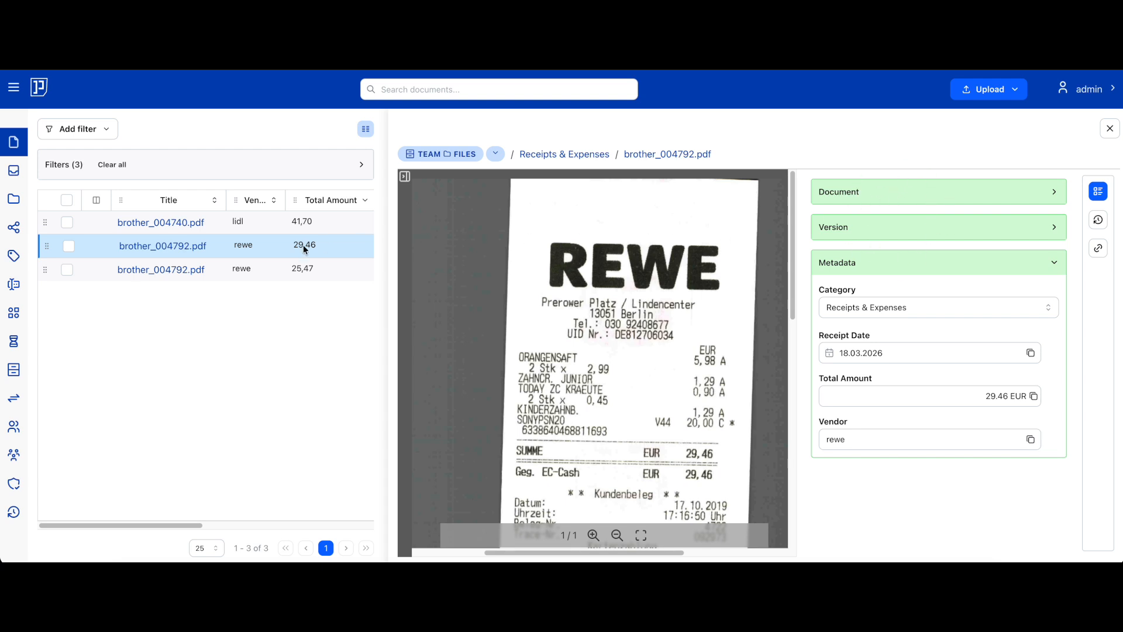
- Compare the document state of the 25,47 and 29,46 rewe receipts in their expanded document details
click(98, 271)
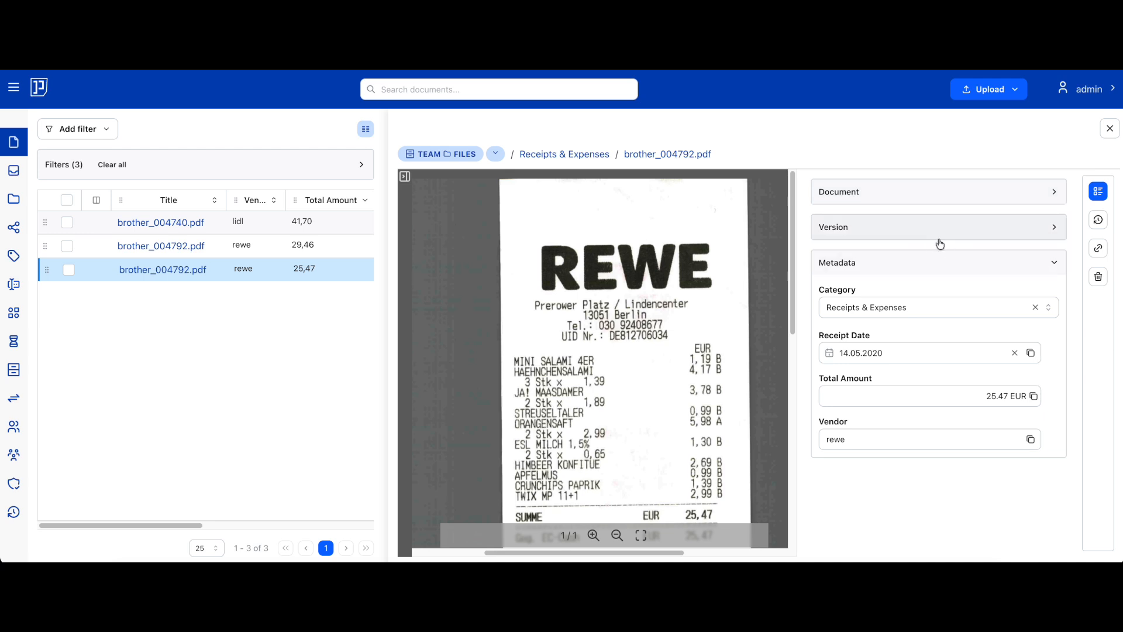
click(959, 198)
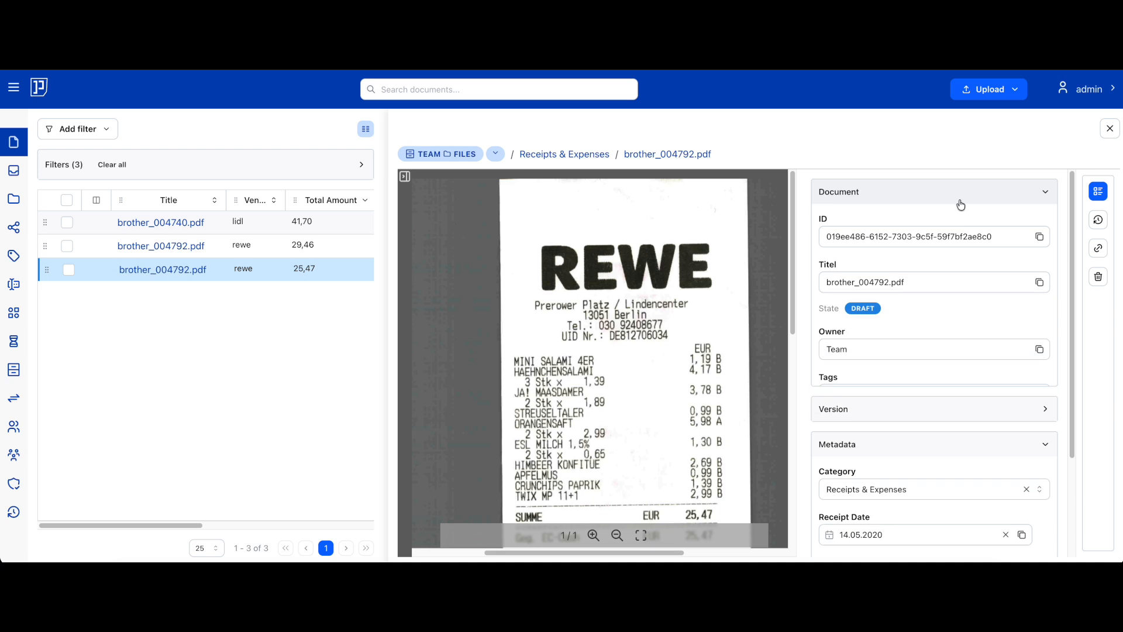
drag(813, 307, 881, 314)
click(88, 249)
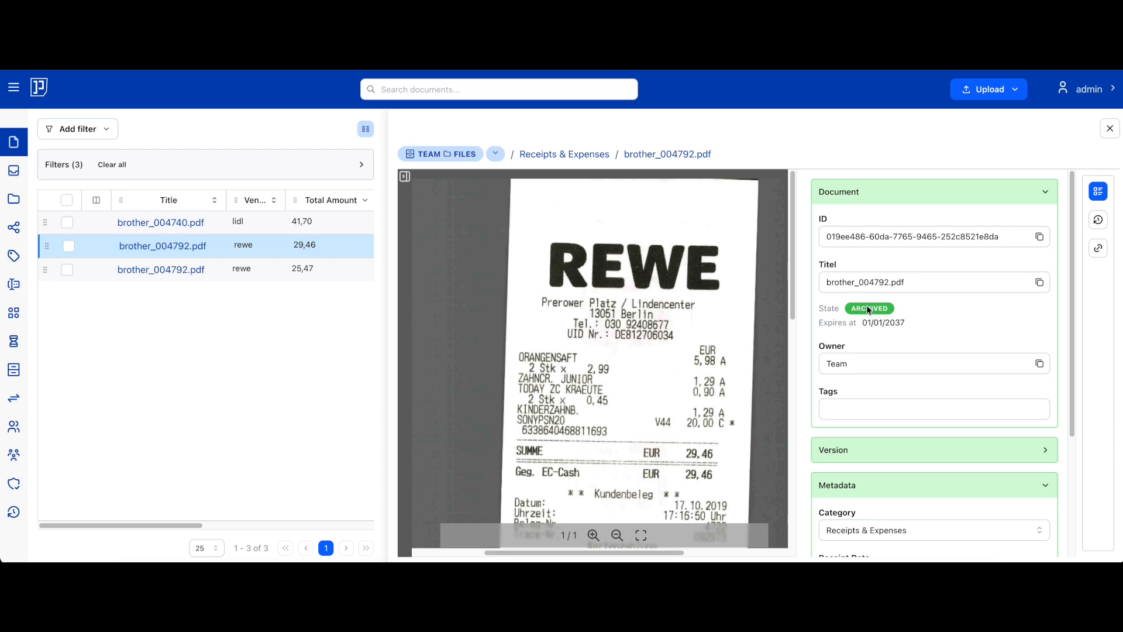
- Show the State column in the documents list and compare it with the document details of brother_004792.pdf and "another title"
click(470, 128)
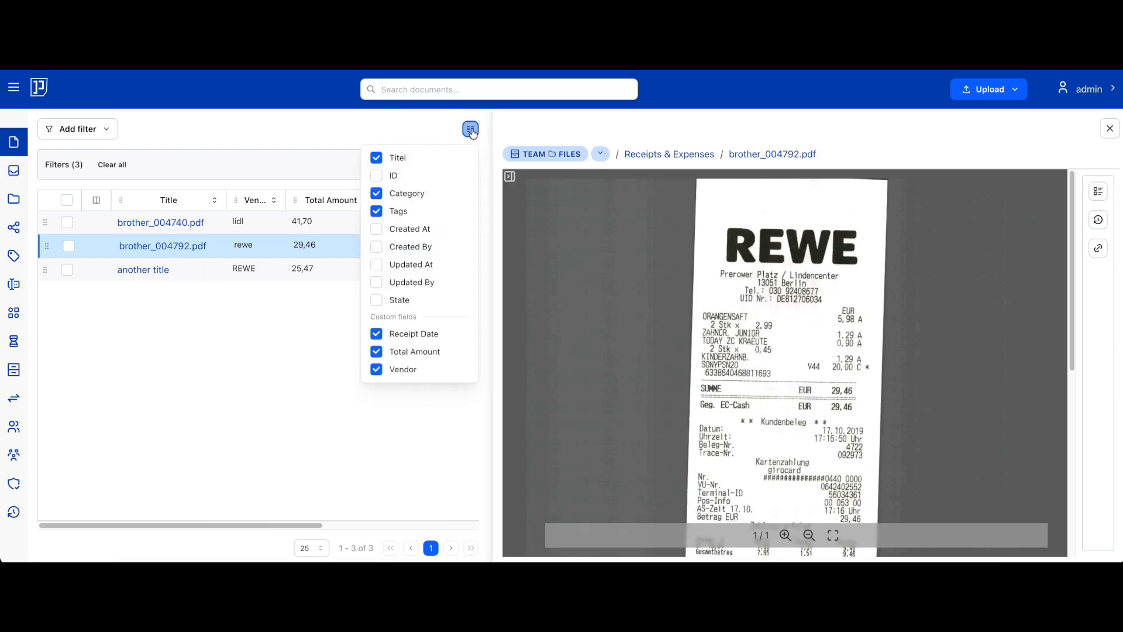
click(377, 301)
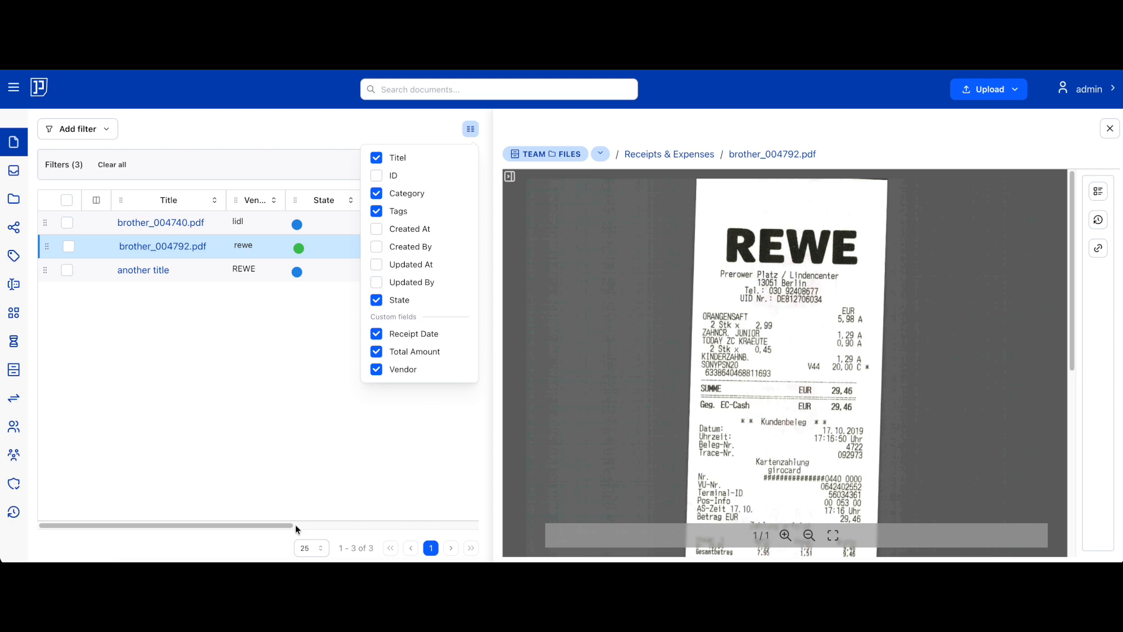
click(300, 488)
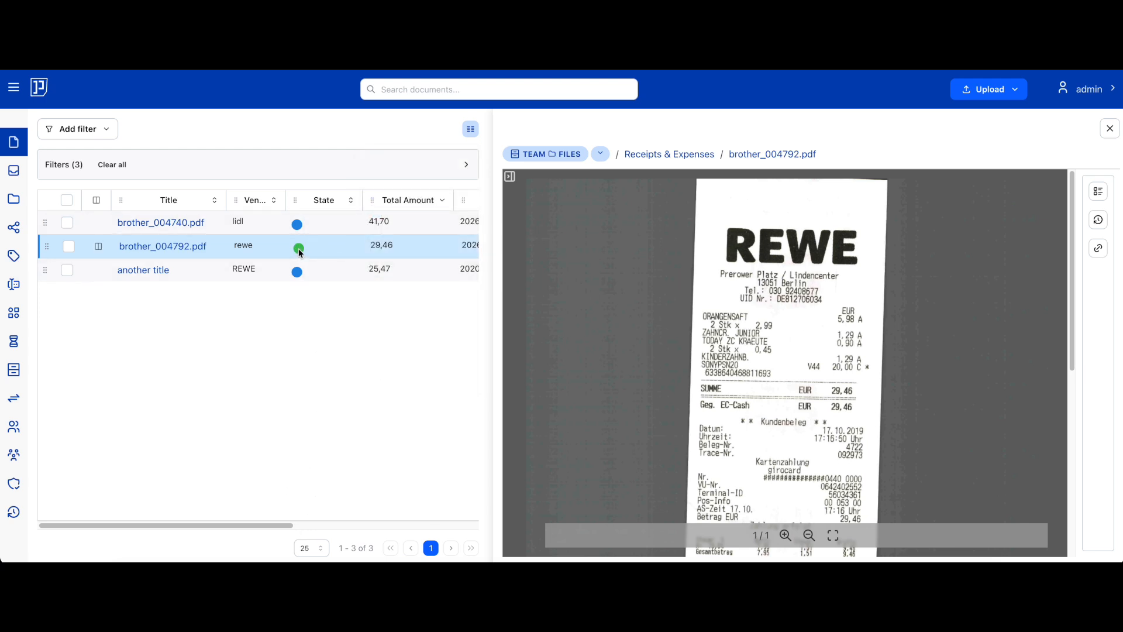
click(1099, 191)
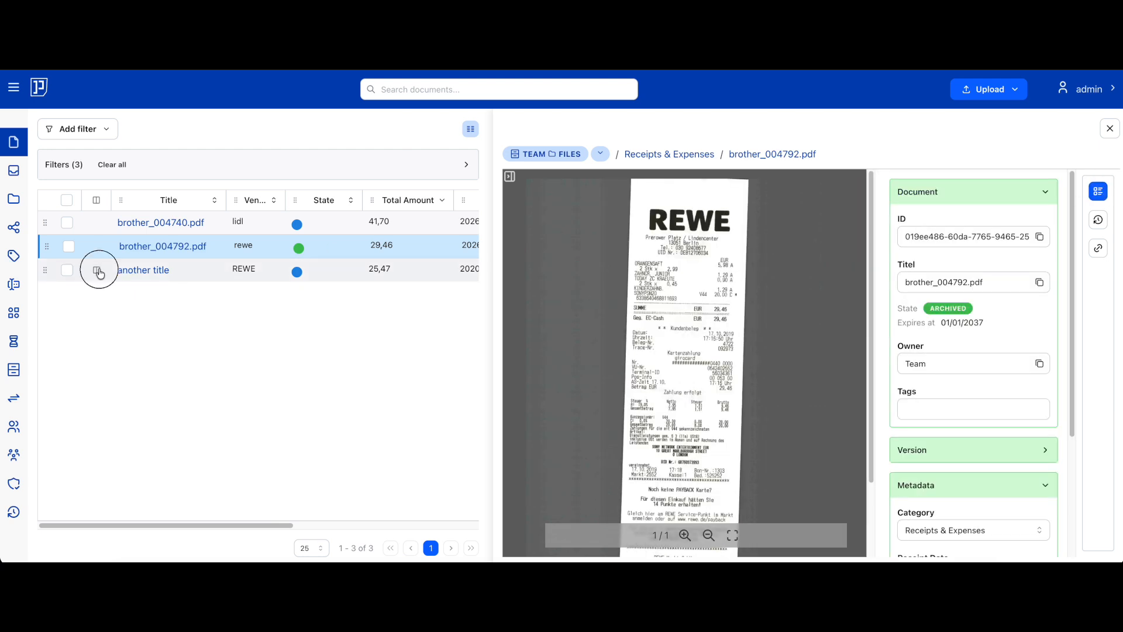
click(98, 271)
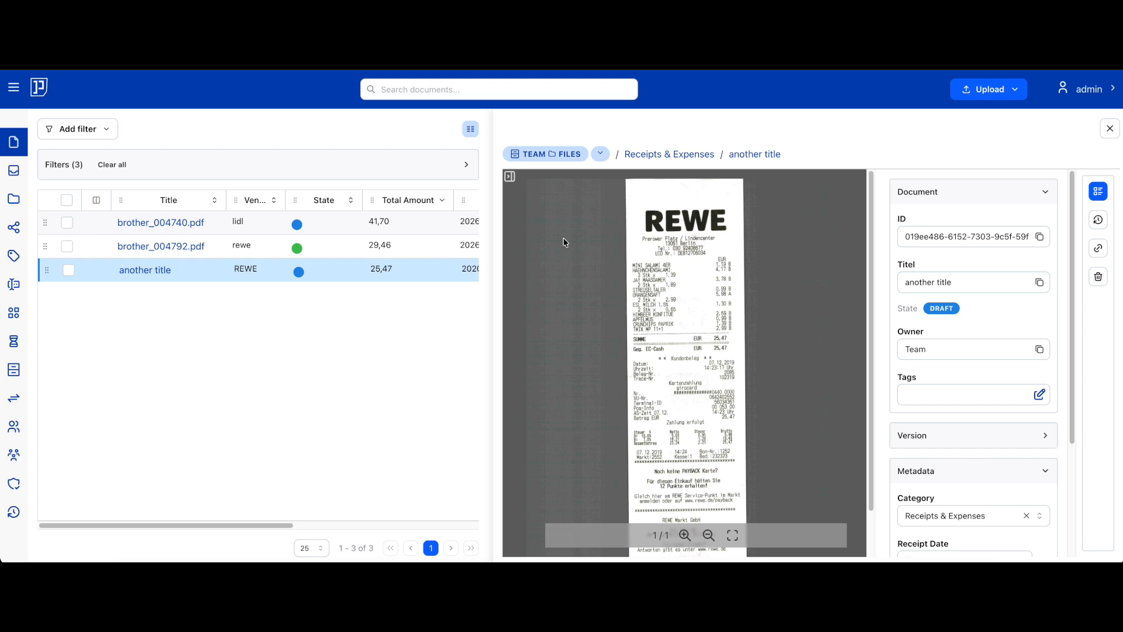
- Remove the Receipt Date filter and widen the documents list so that the full Receipt Date column fits
click(434, 174)
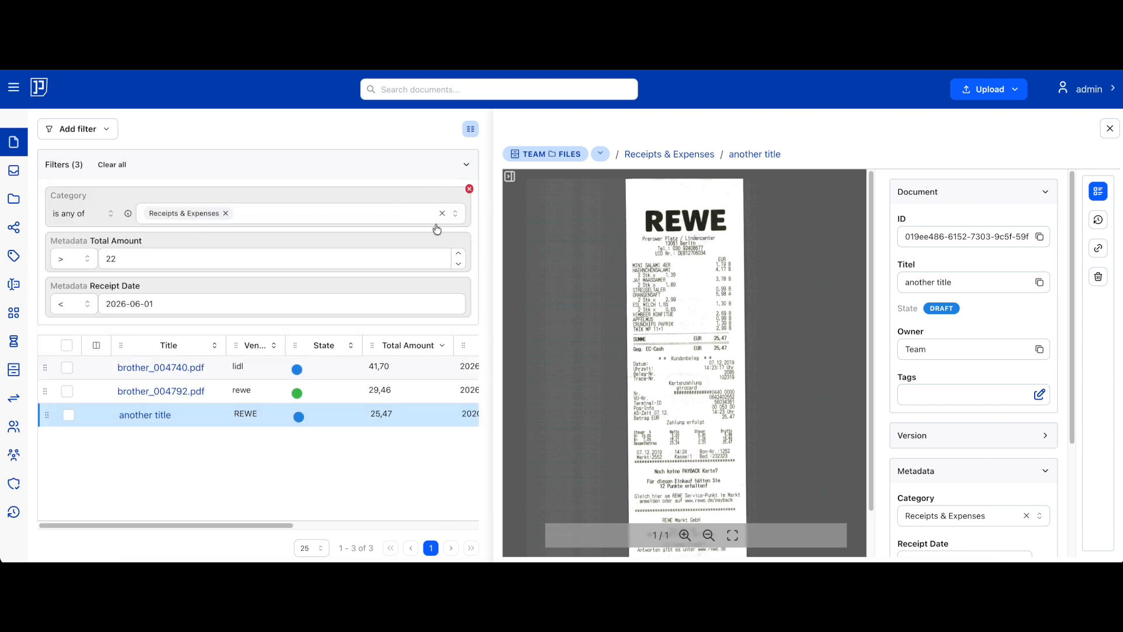
click(469, 279)
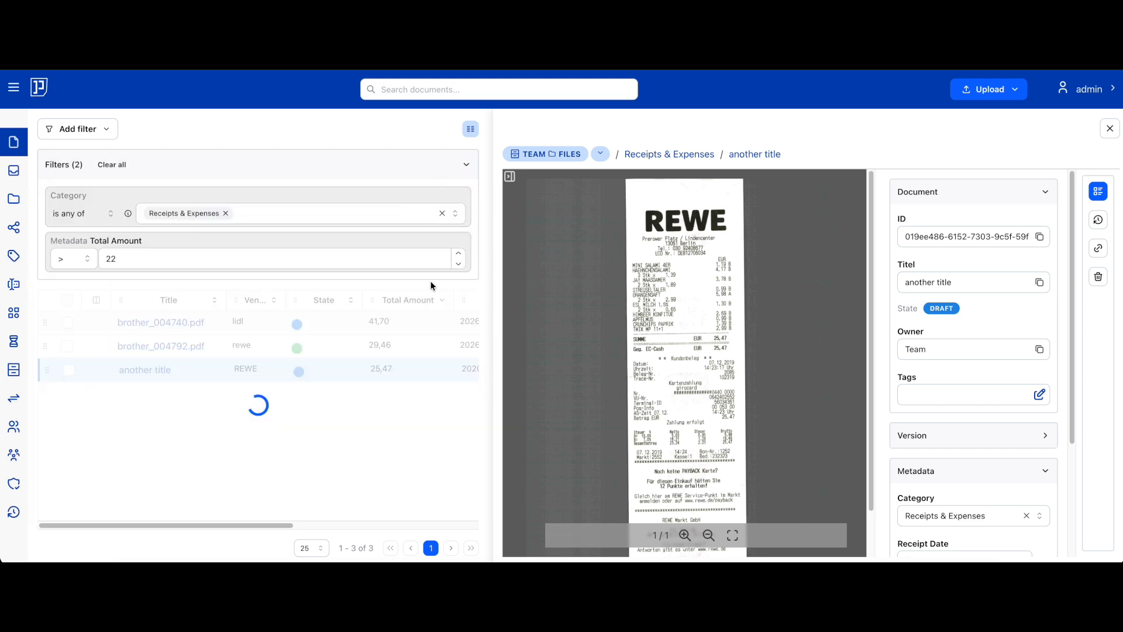
drag(494, 298, 633, 296)
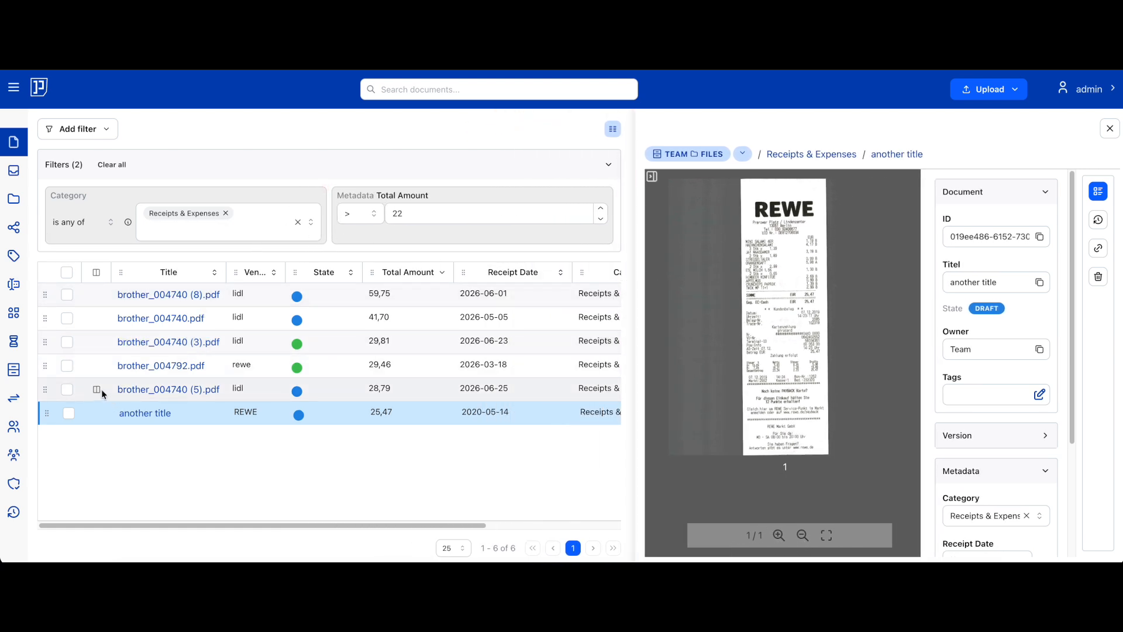
- Open the lidl receipt brother_004740 (5).pdf beside the list and save its title as brother_004740.pdf
click(98, 390)
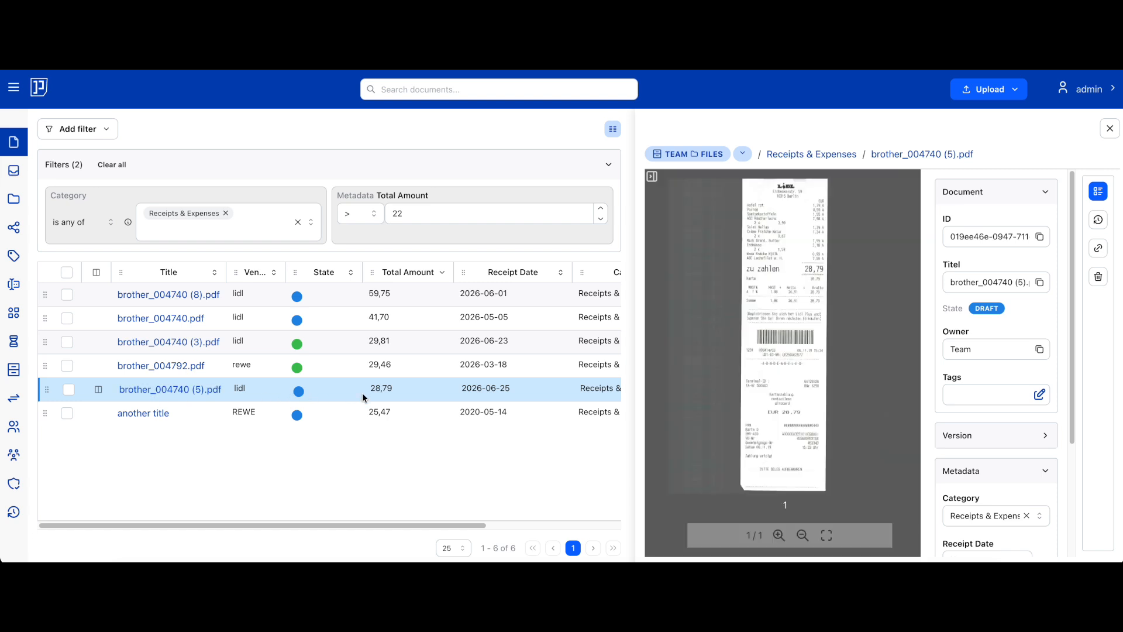
drag(634, 402, 506, 404)
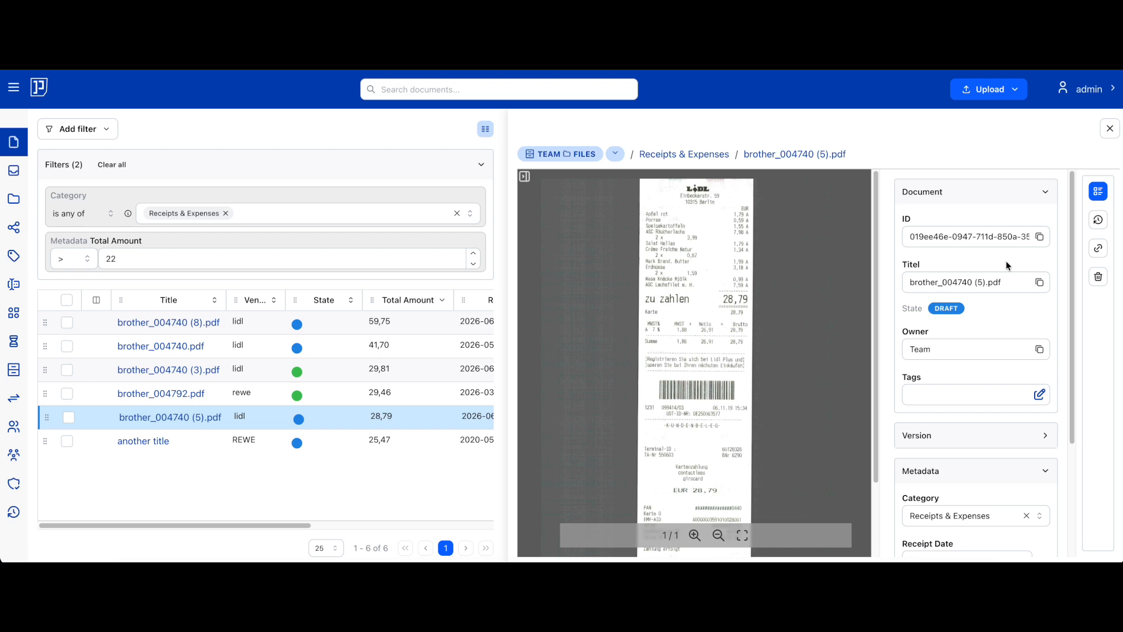
click(986, 281)
key(BackSpace)
key(BackSpace)
key(BackSpace)
key(BackSpace)
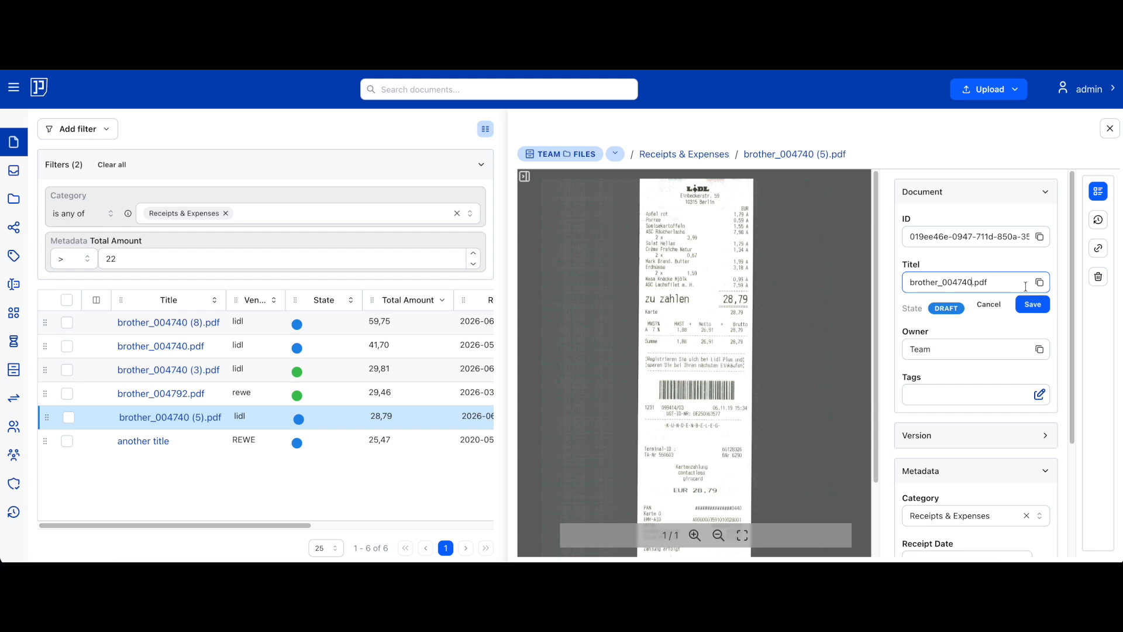
click(1033, 304)
scroll(971, 409, down, 3)
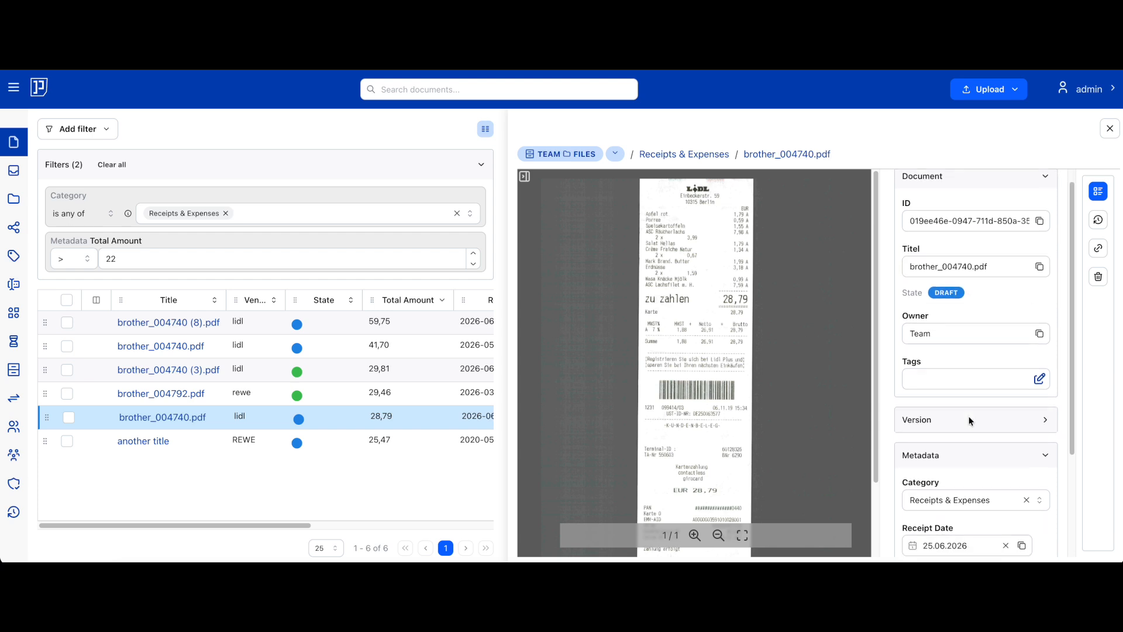
scroll(971, 413, up, 3)
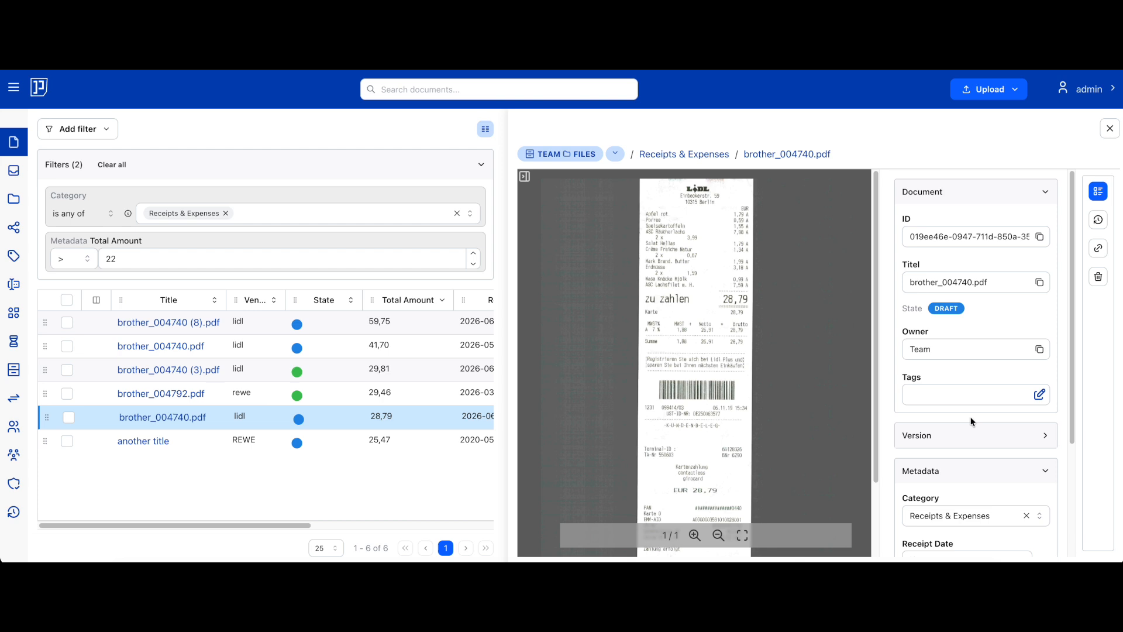
- Archive the draft version of the 28,79 lidl receipt brother_004740.pdf and confirm the archiving
scroll(971, 413, down, 1)
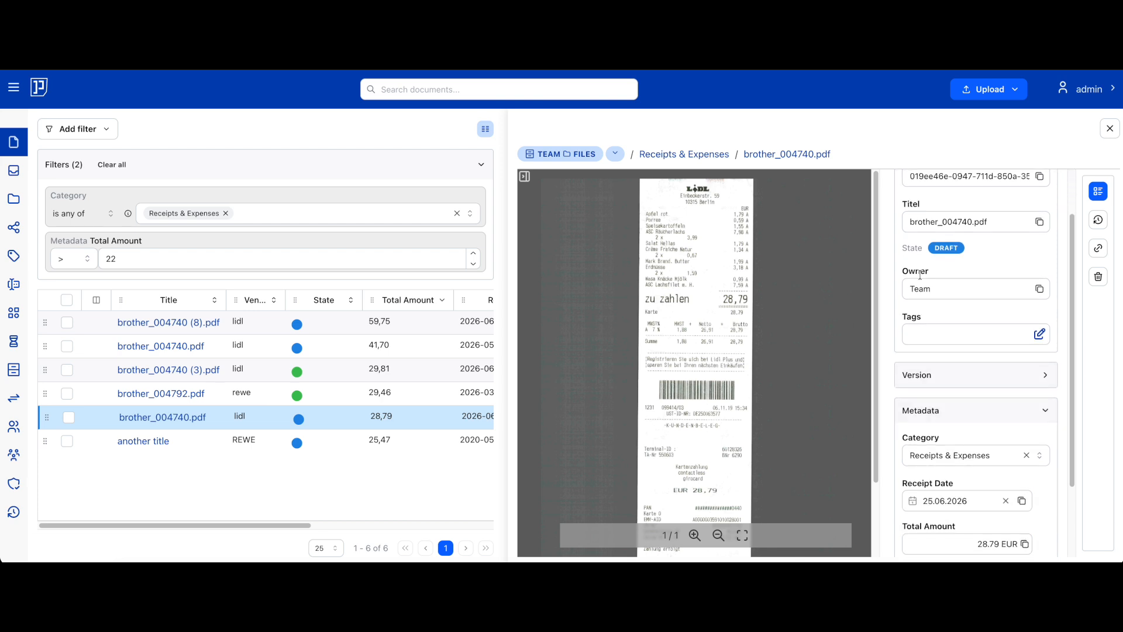
click(992, 375)
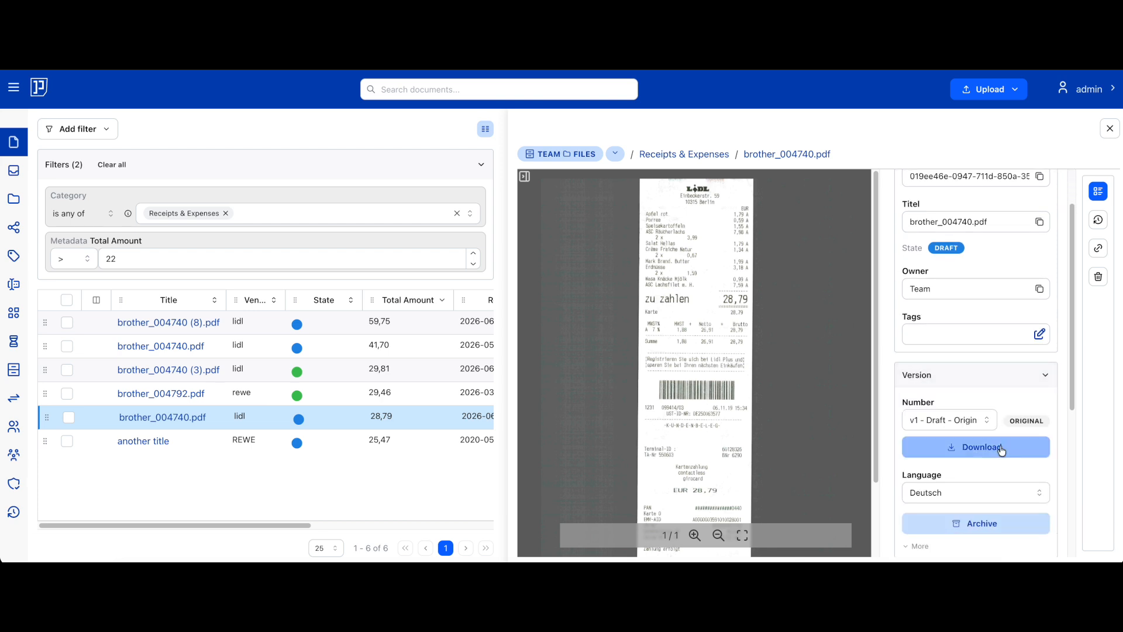
scroll(1010, 486, down, 1)
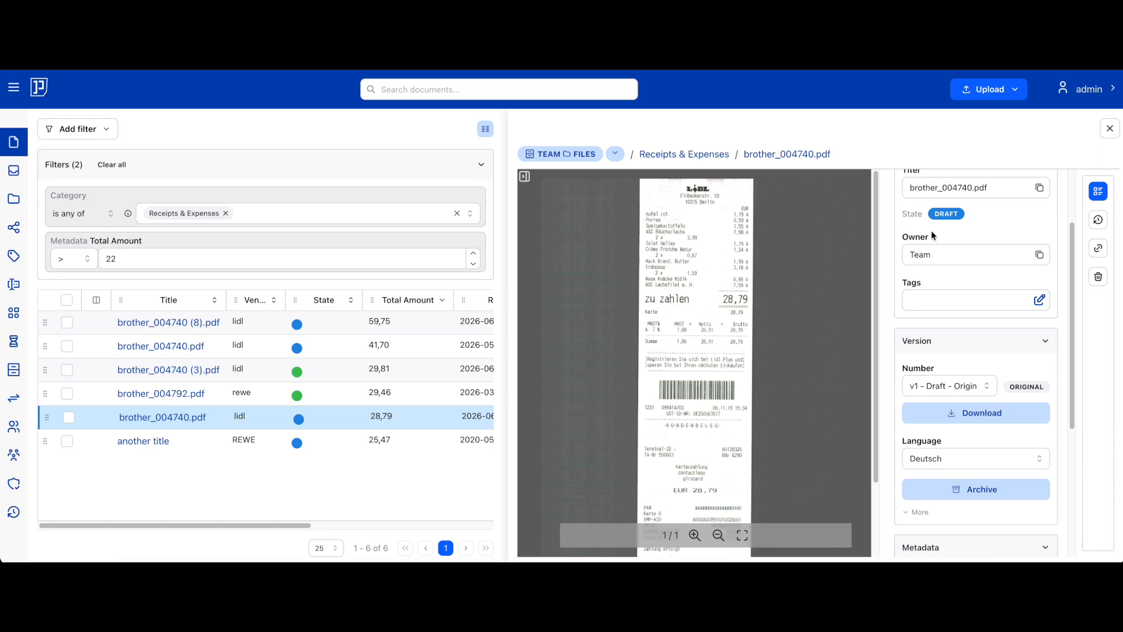
click(997, 488)
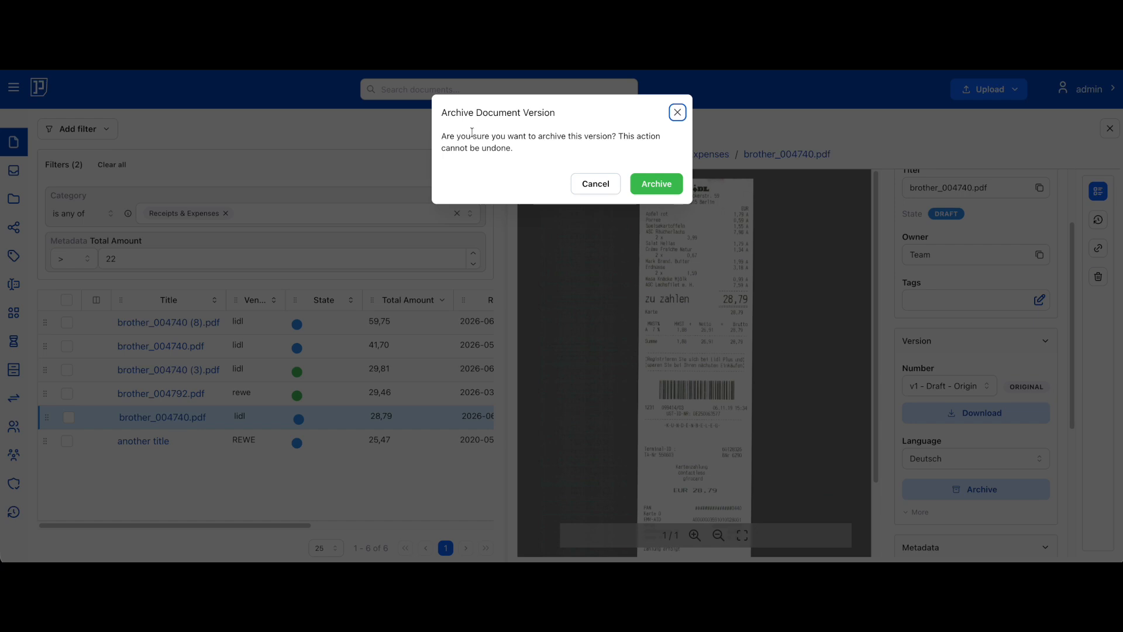
click(666, 187)
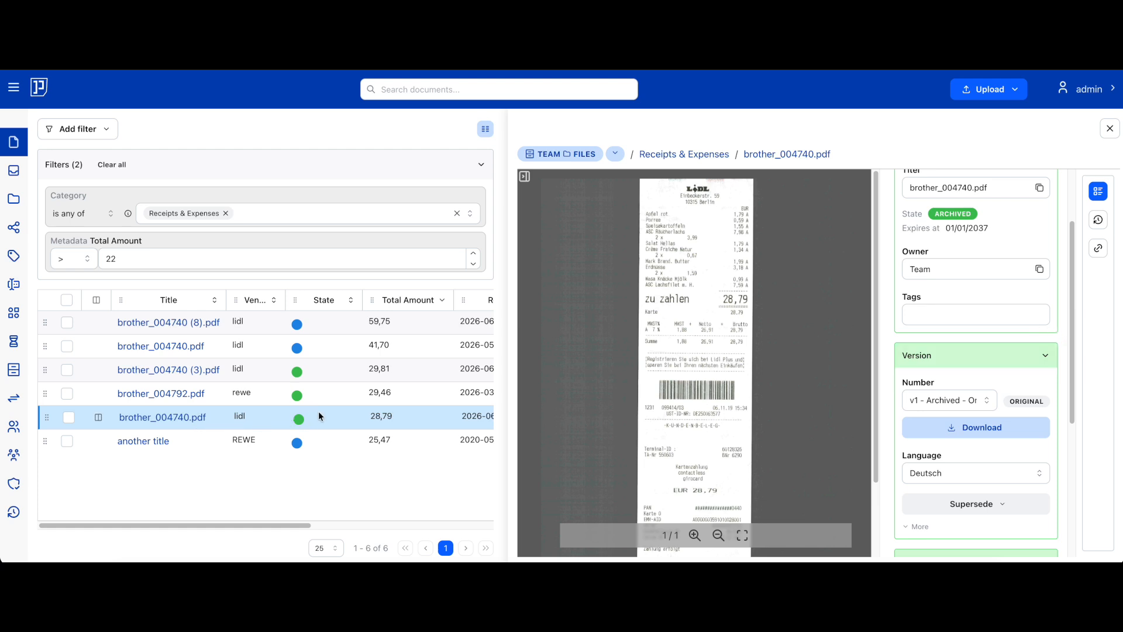
- Examine the archived receipt's state, expiry date, version and metadata in its document details
drag(1072, 345, 1085, 296)
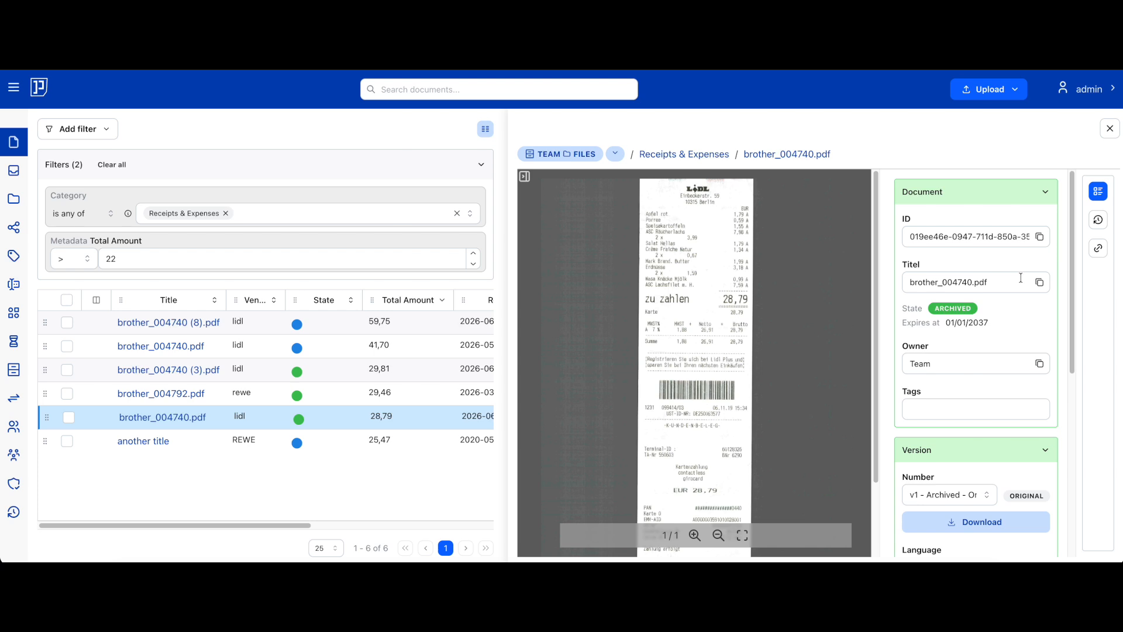
drag(992, 322, 901, 326)
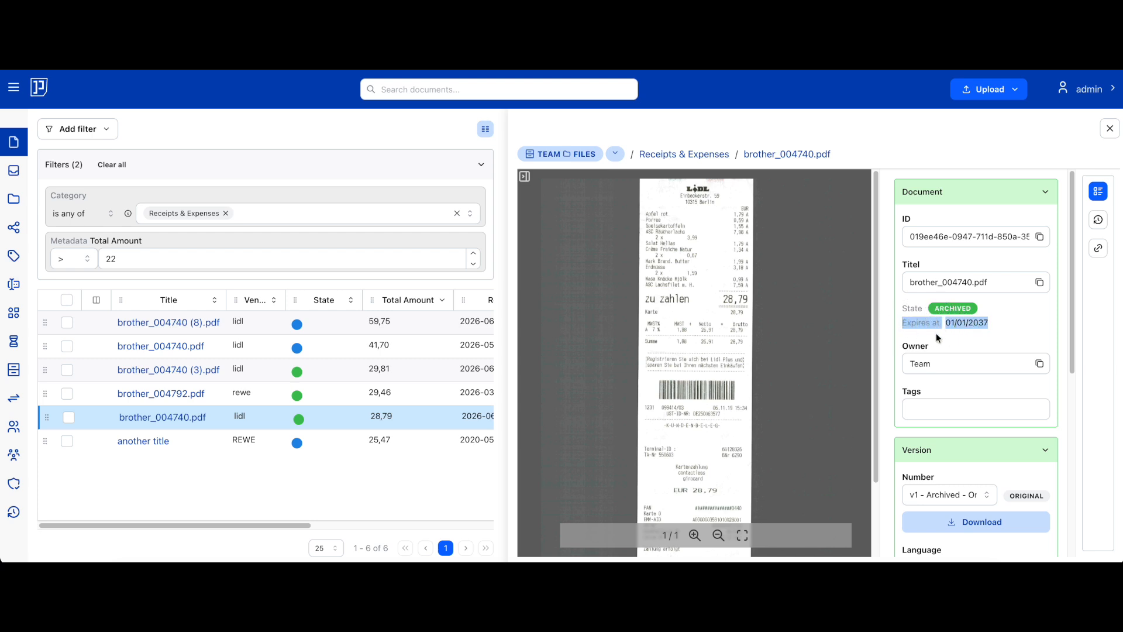
click(984, 332)
drag(988, 323, 944, 323)
drag(1071, 321, 1077, 454)
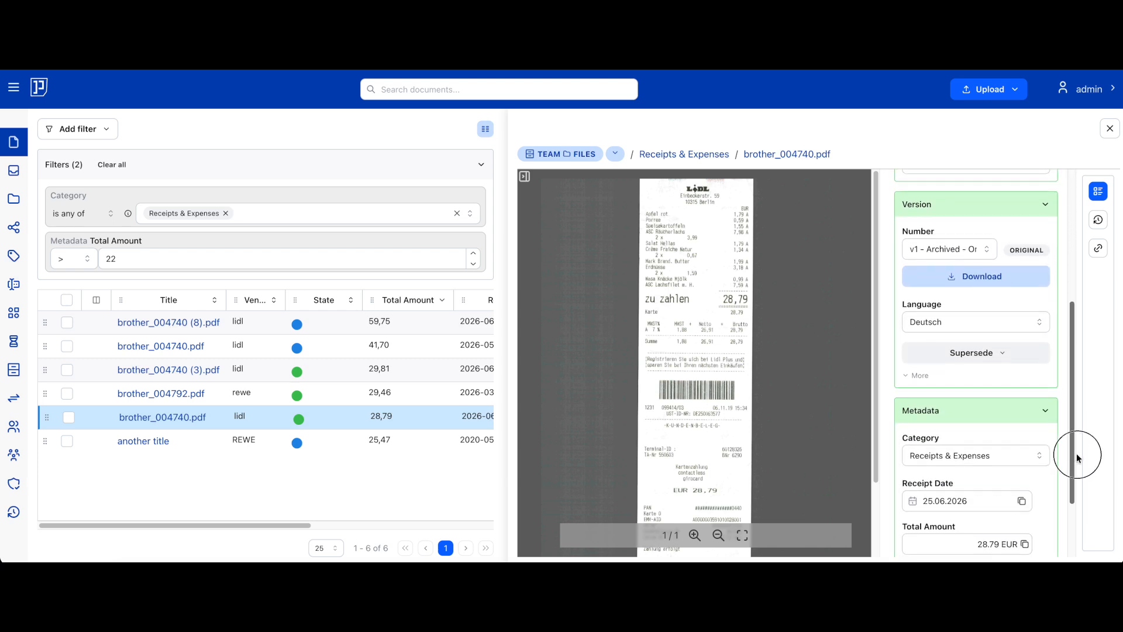
- Open the Receipts & Expenses category beside the categories list and examine its custom fields and retention settings
click(98, 289)
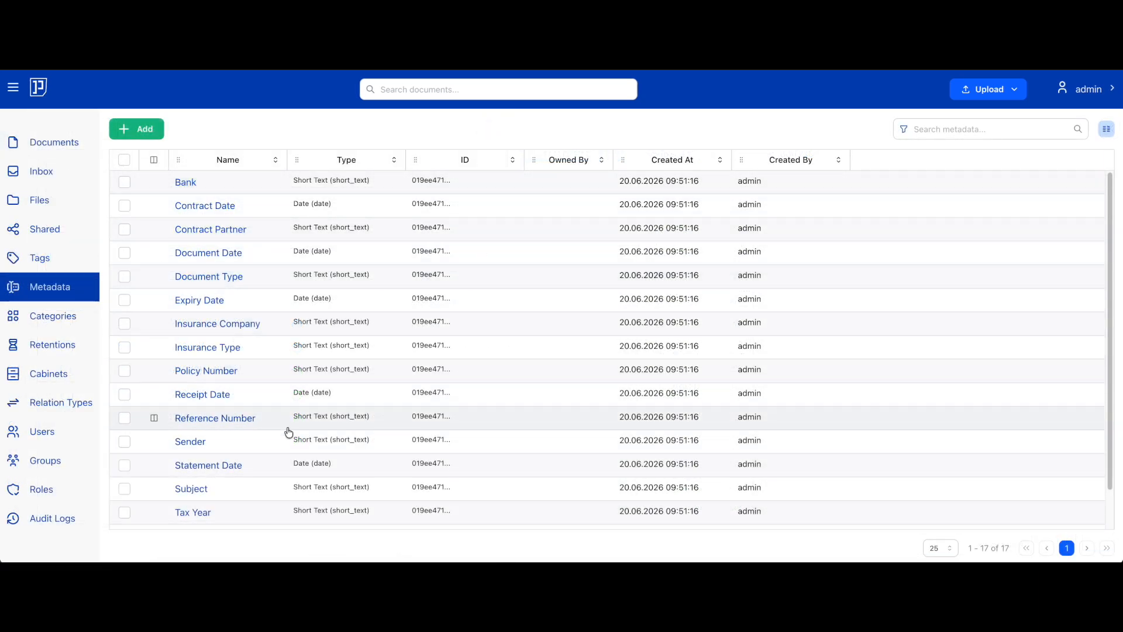
click(52, 347)
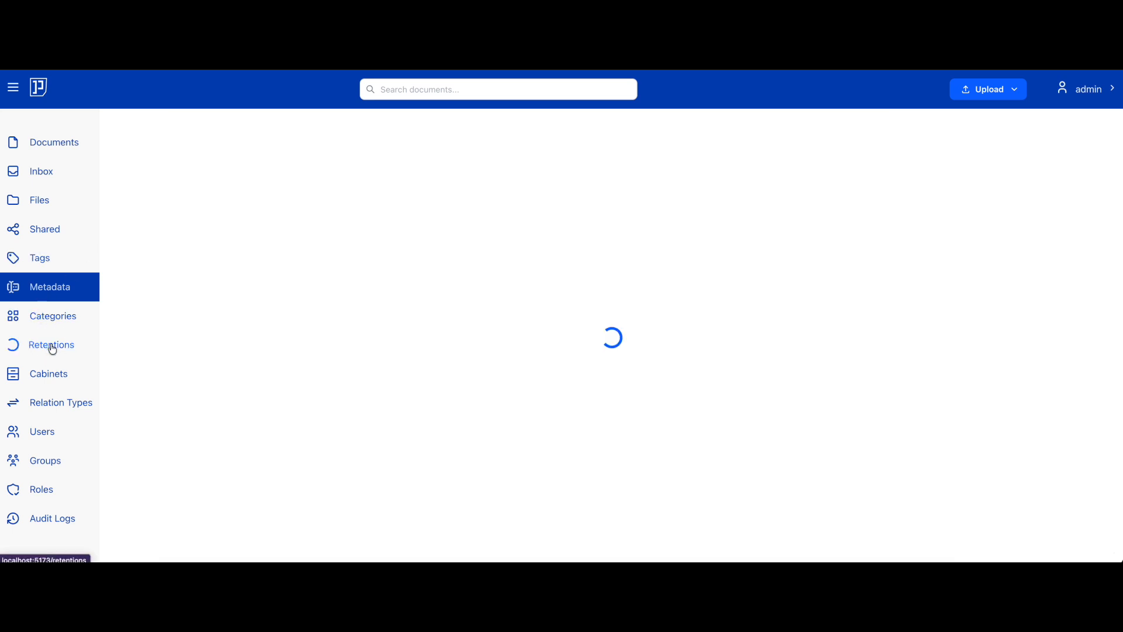
click(77, 322)
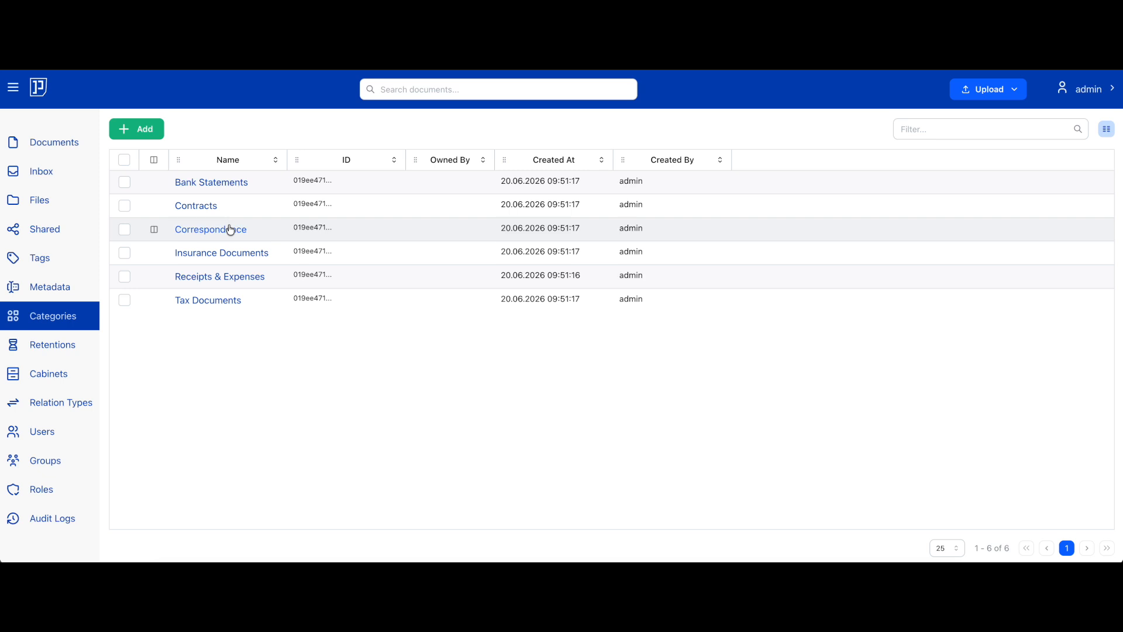
click(154, 278)
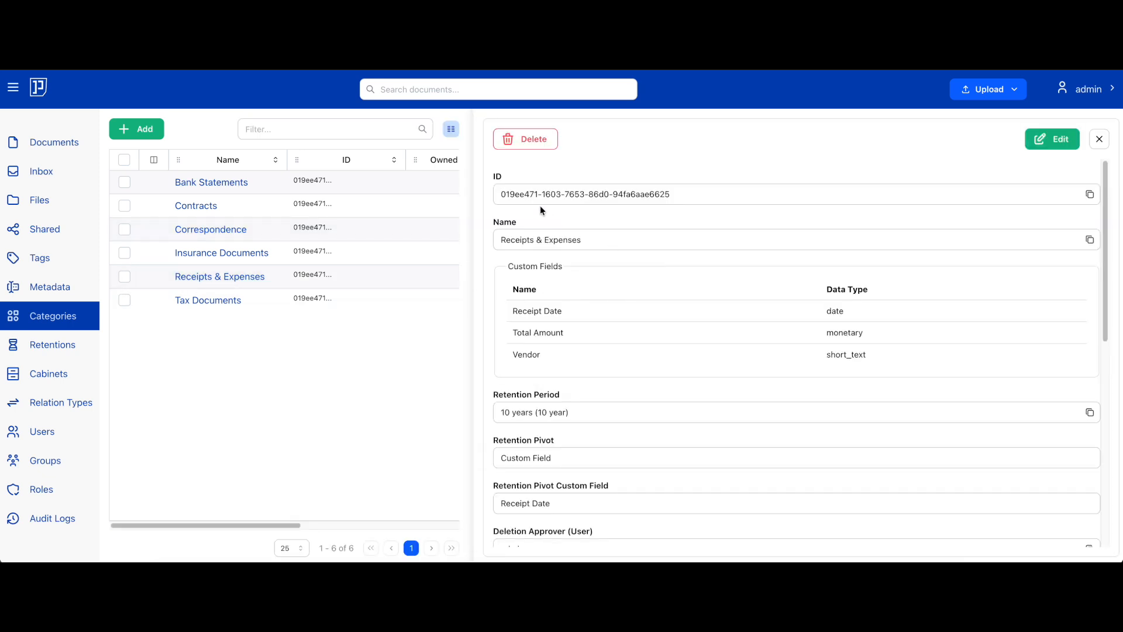
drag(498, 240, 582, 241)
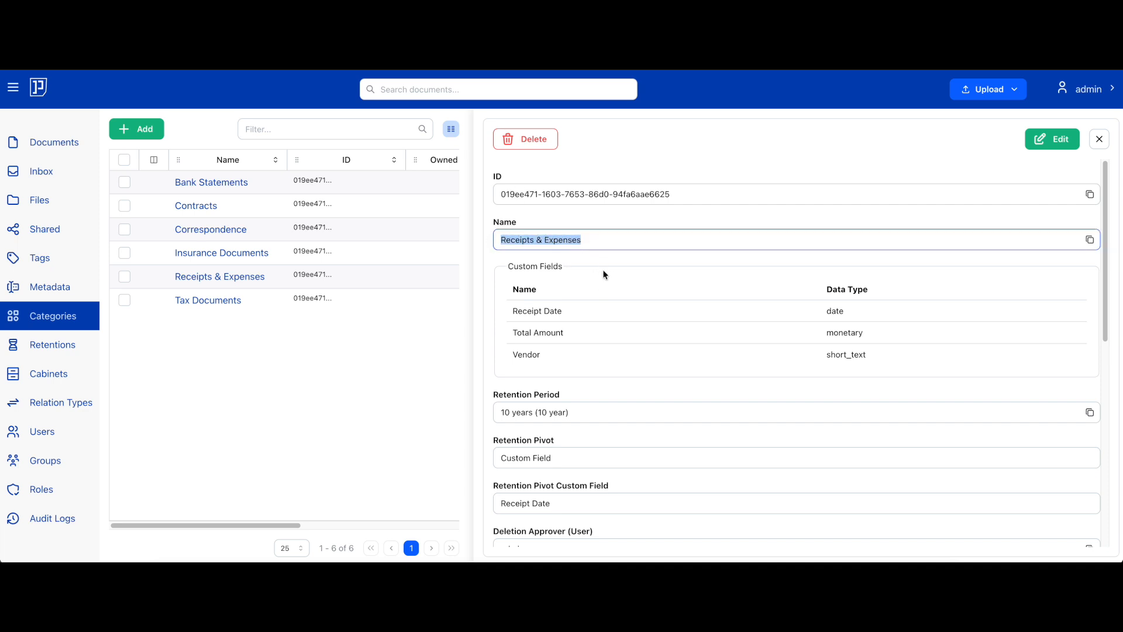
drag(510, 268, 545, 355)
scroll(643, 332, down, 1)
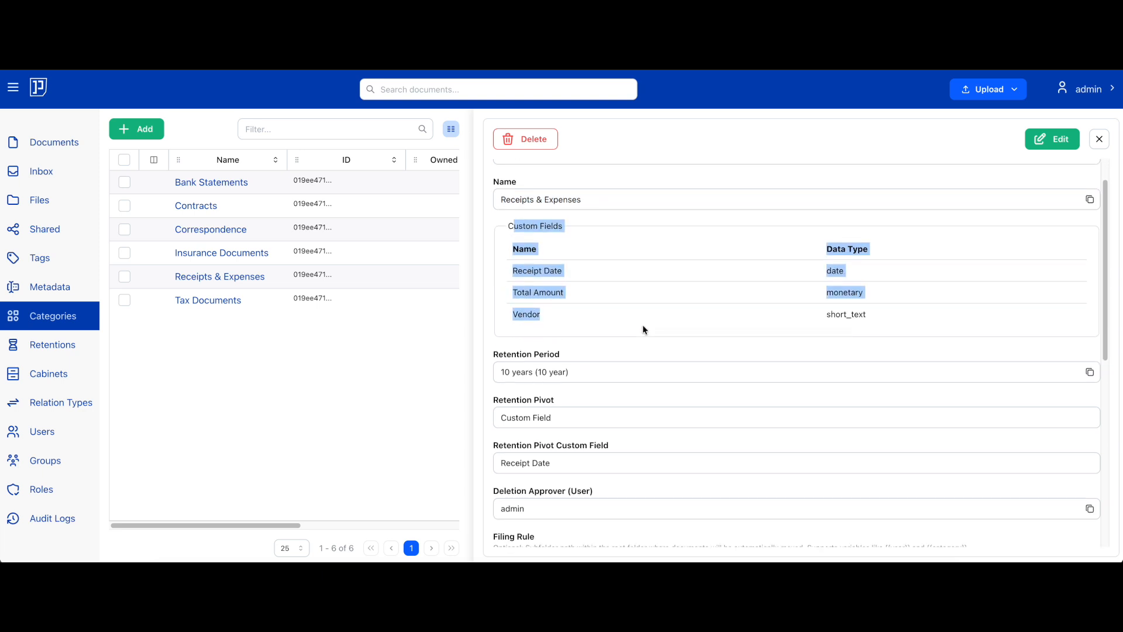